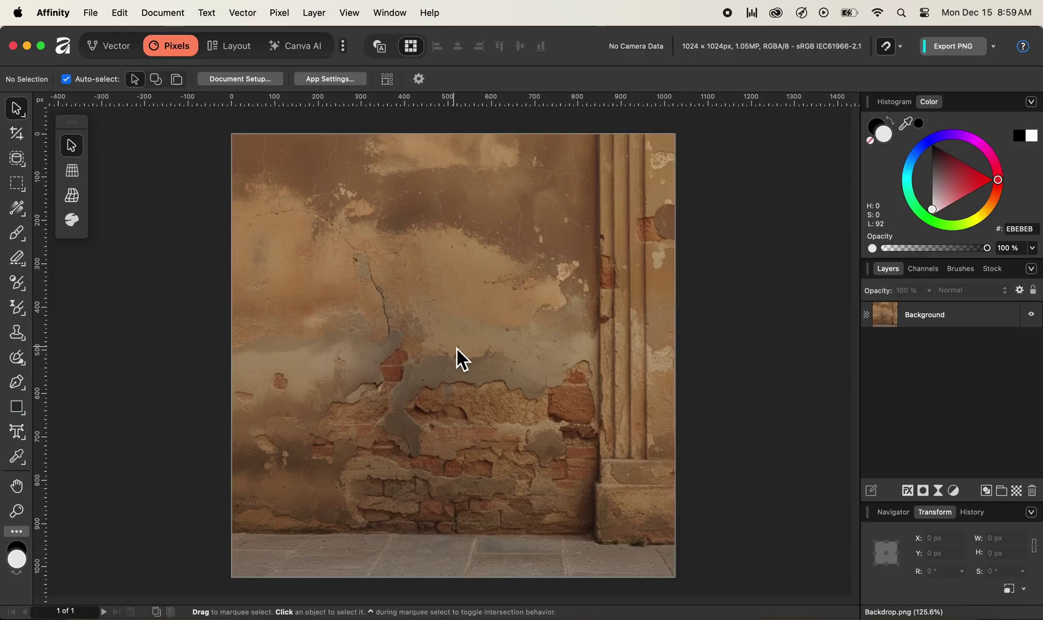
Place Subject.png from the Images folder onto the wall backdrop, scaled to about 320 × 880 px with her feet on the pavement
click(77, 614)
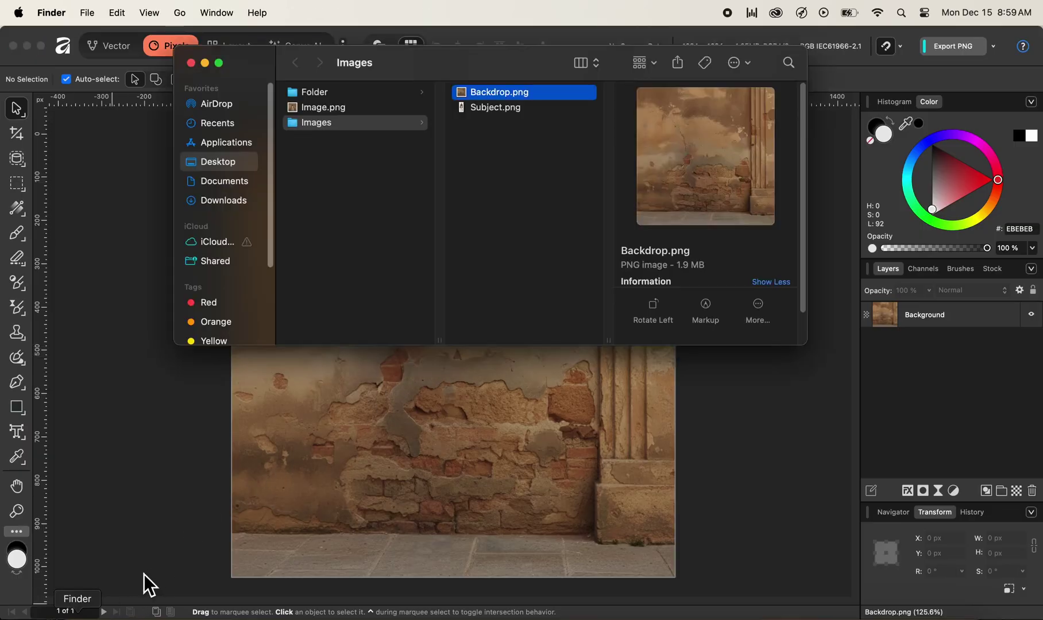
click(481, 114)
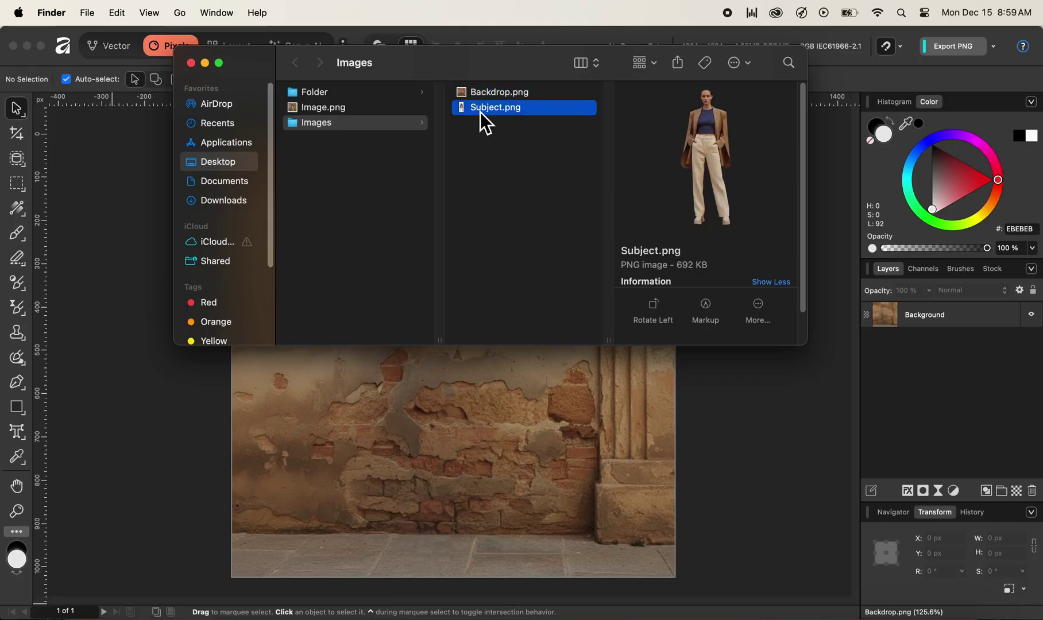
drag(482, 116, 455, 387)
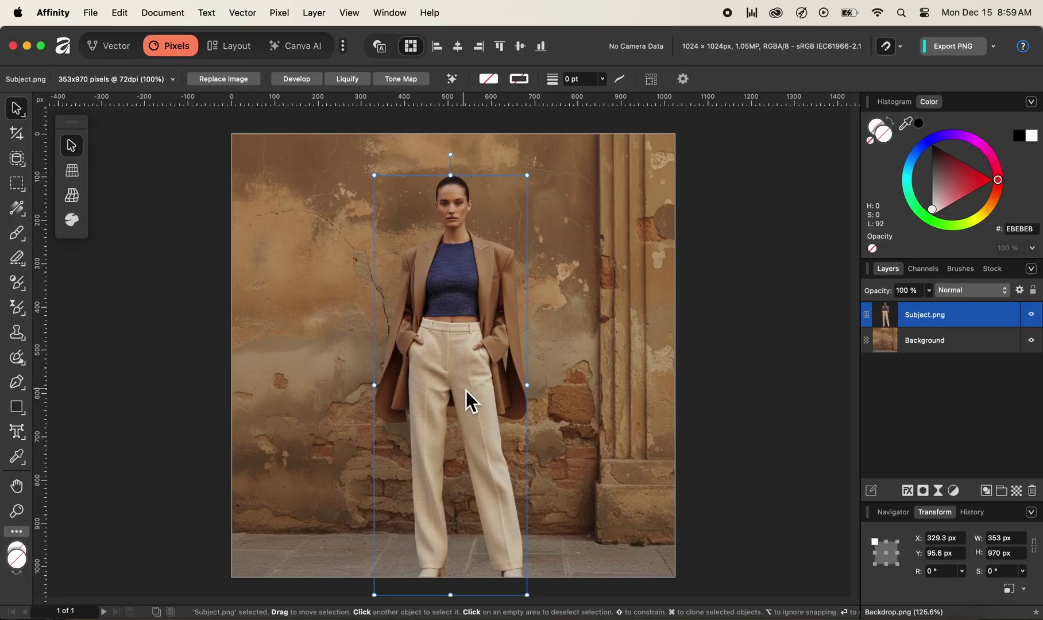
drag(467, 390, 459, 371)
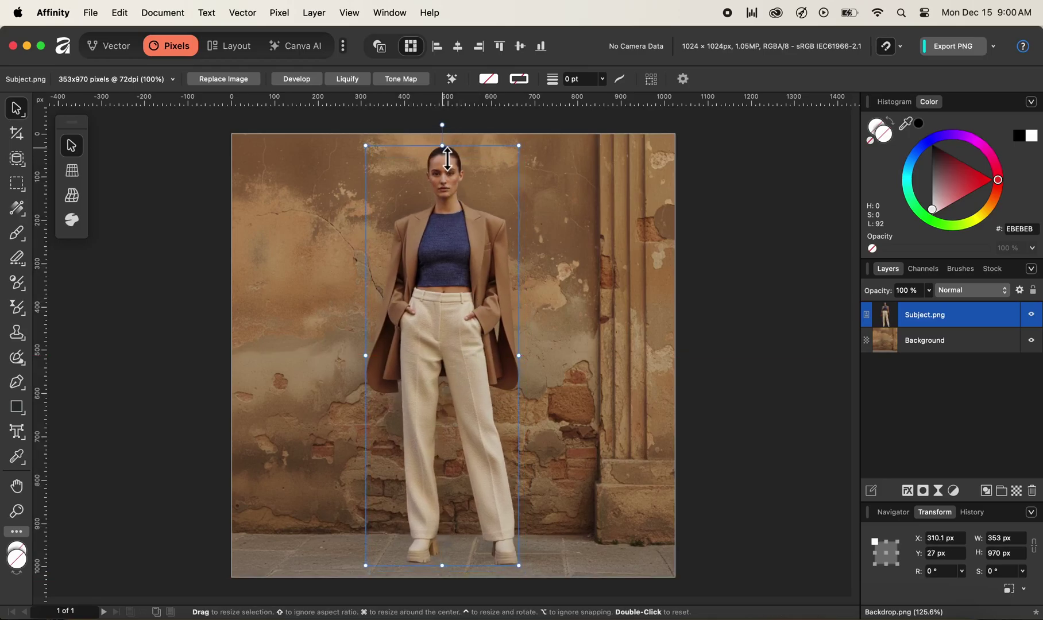
drag(448, 158, 452, 193)
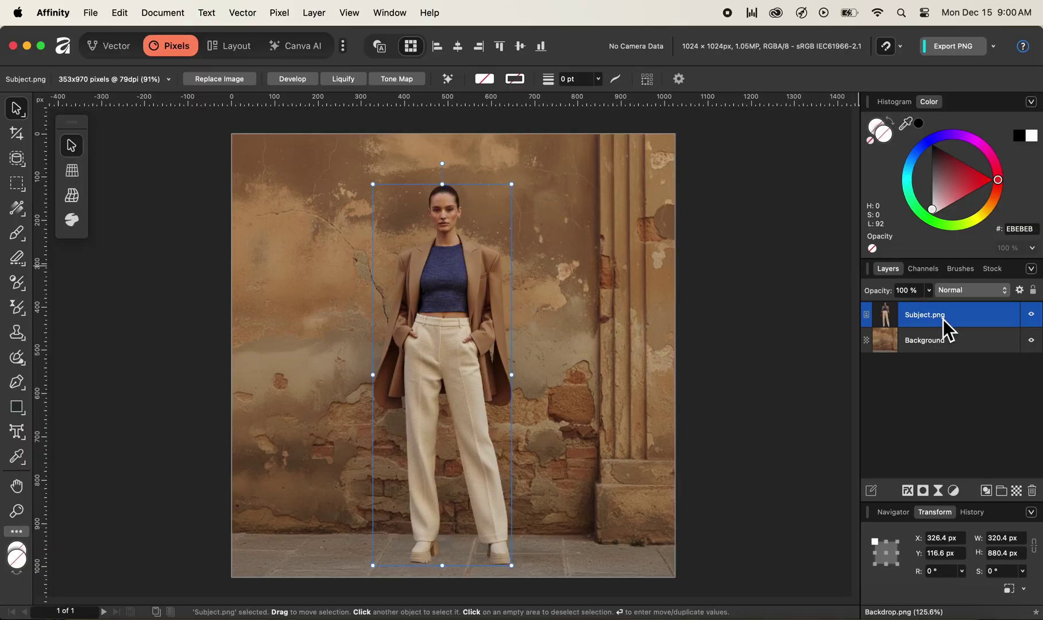
Enable Outer Shadow and an inverted Bevel / Emboss effect of type Outer on the Subject.png layer
click(909, 493)
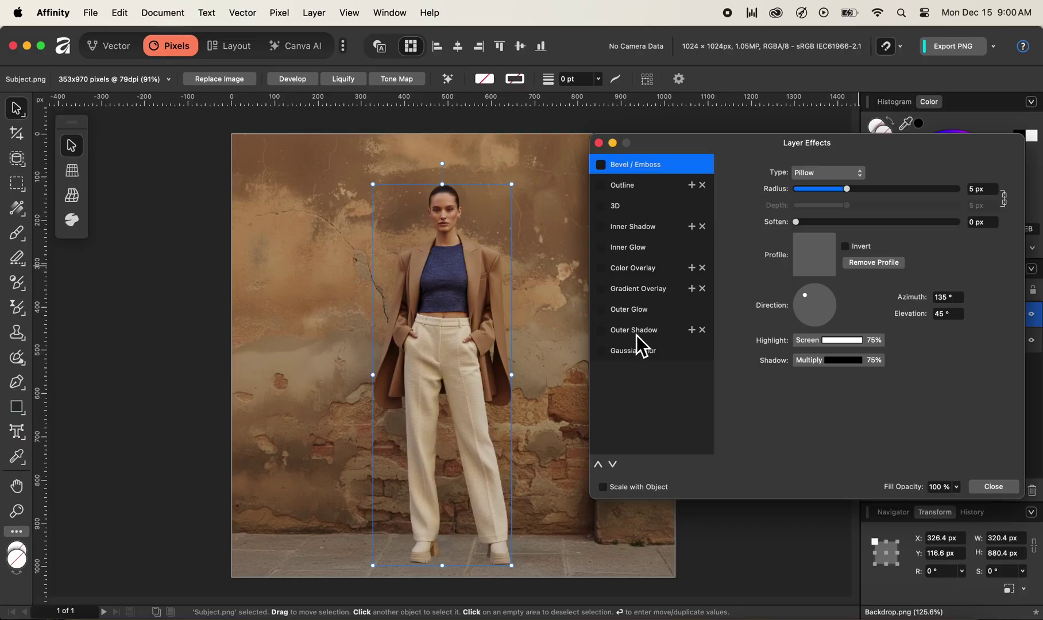
click(601, 331)
click(852, 176)
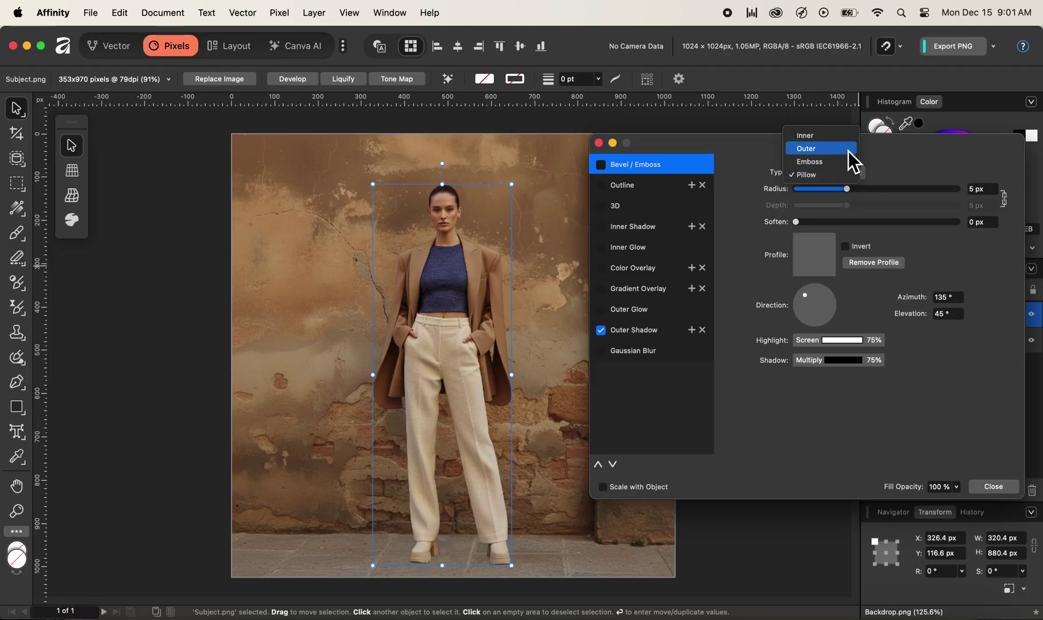
click(848, 151)
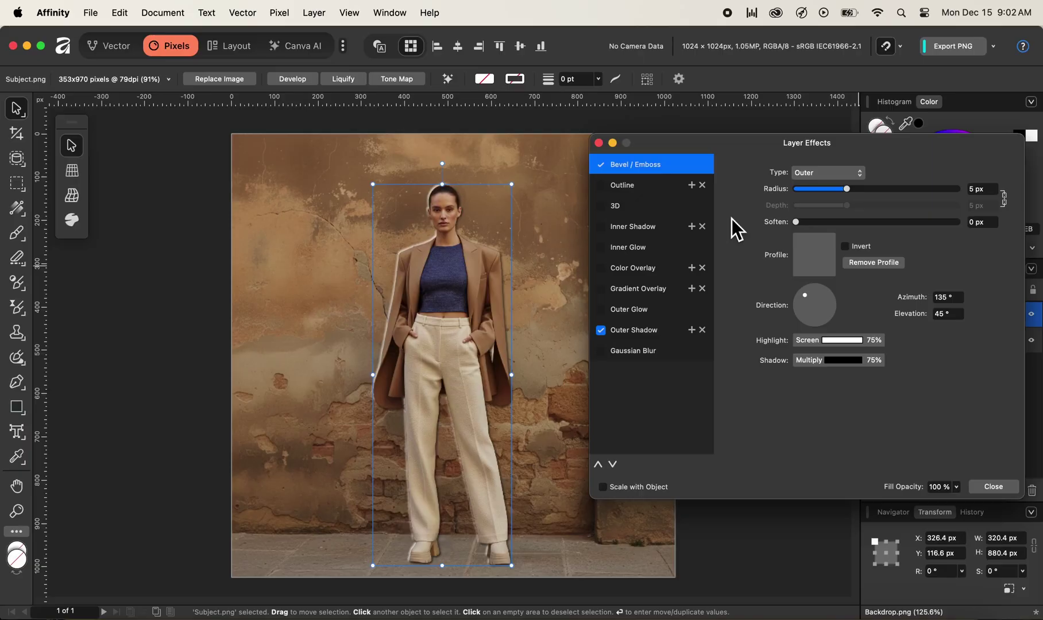
click(849, 250)
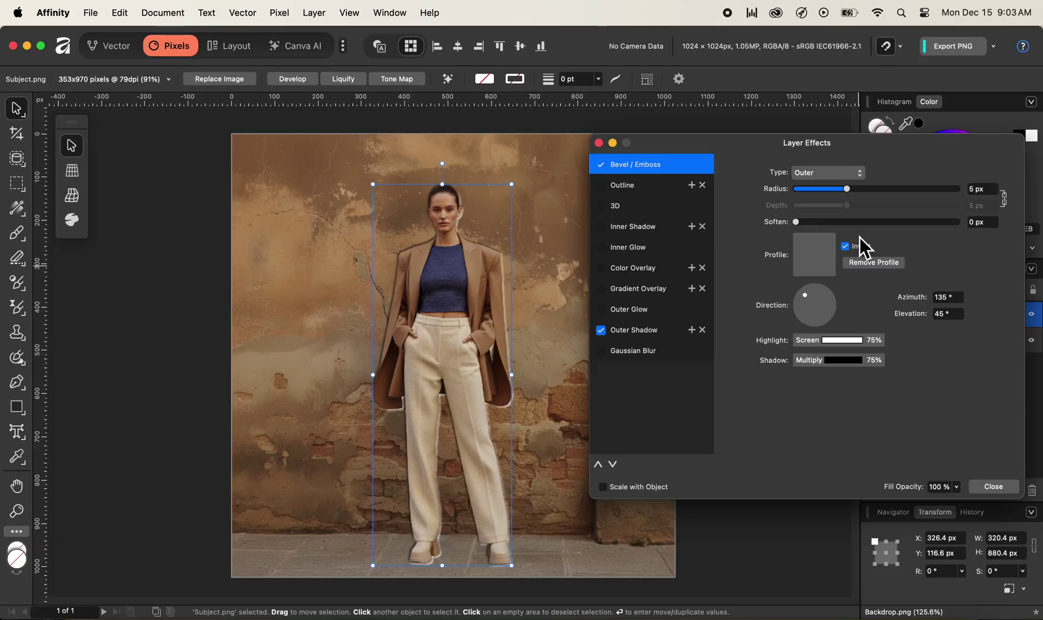
Set the bevel highlight's opacity to 0% and check the bevel shadow's blend settings
click(874, 341)
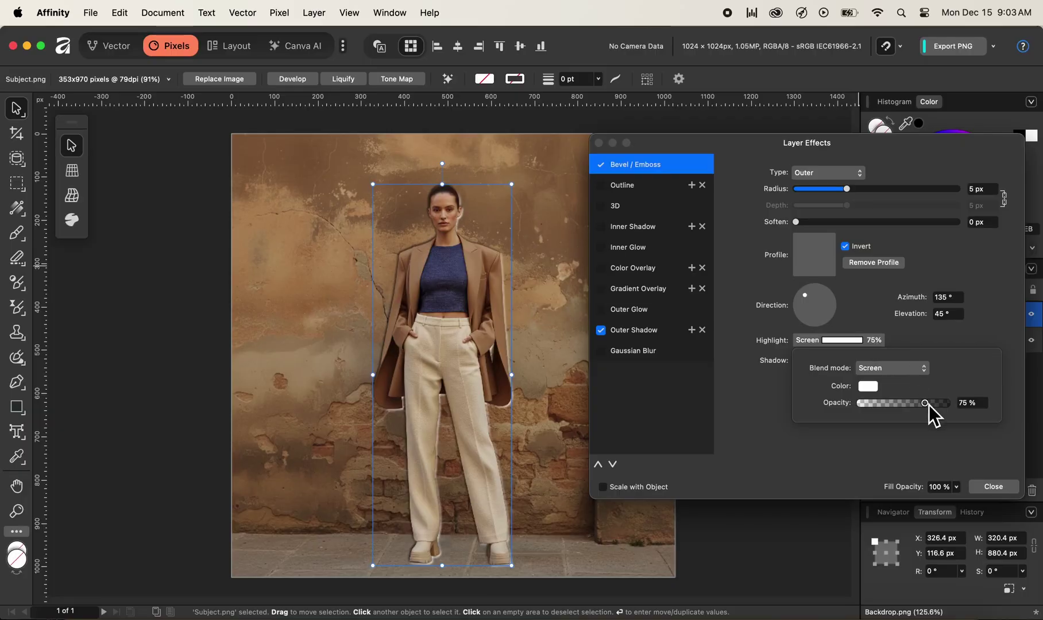
drag(930, 405, 805, 391)
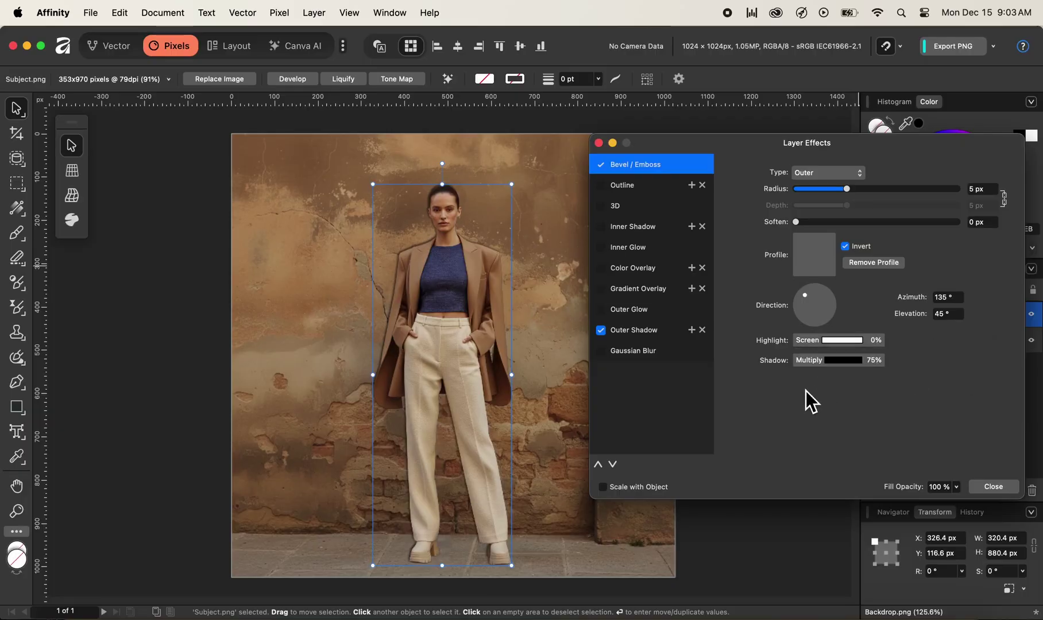
click(872, 362)
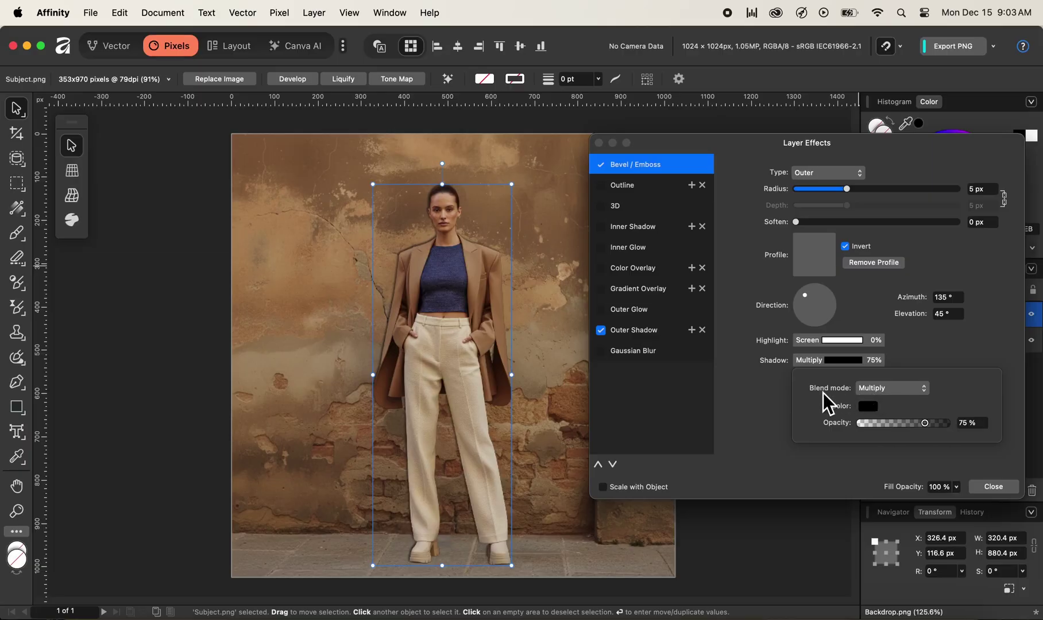
click(758, 400)
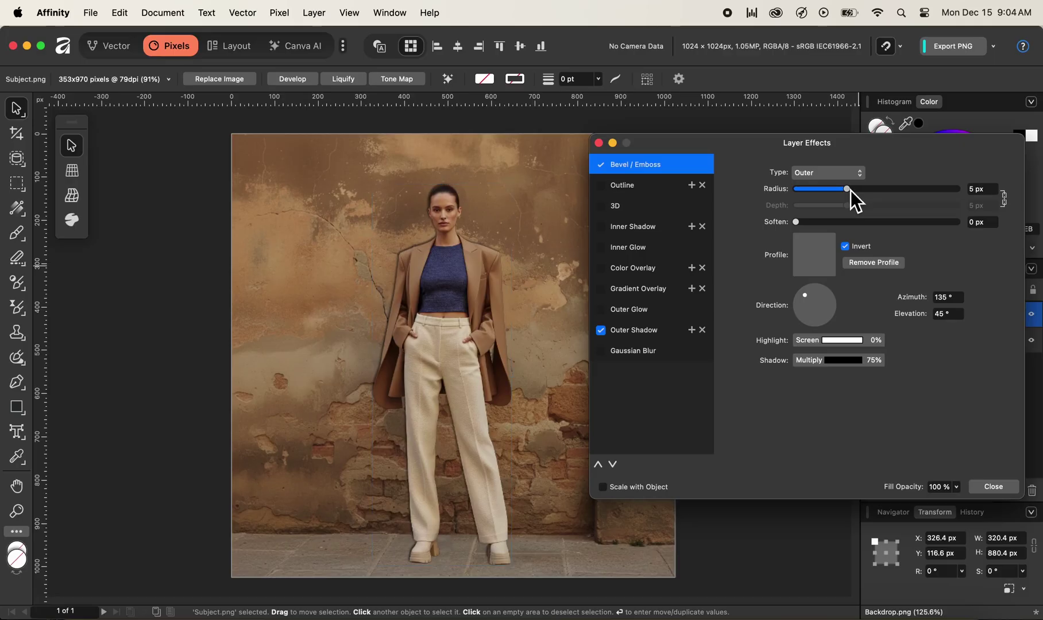
Set the bevel's radius to 100 px, soften to 16 px, azimuth to -160.6° and elevation to 74.1°
drag(850, 189, 970, 186)
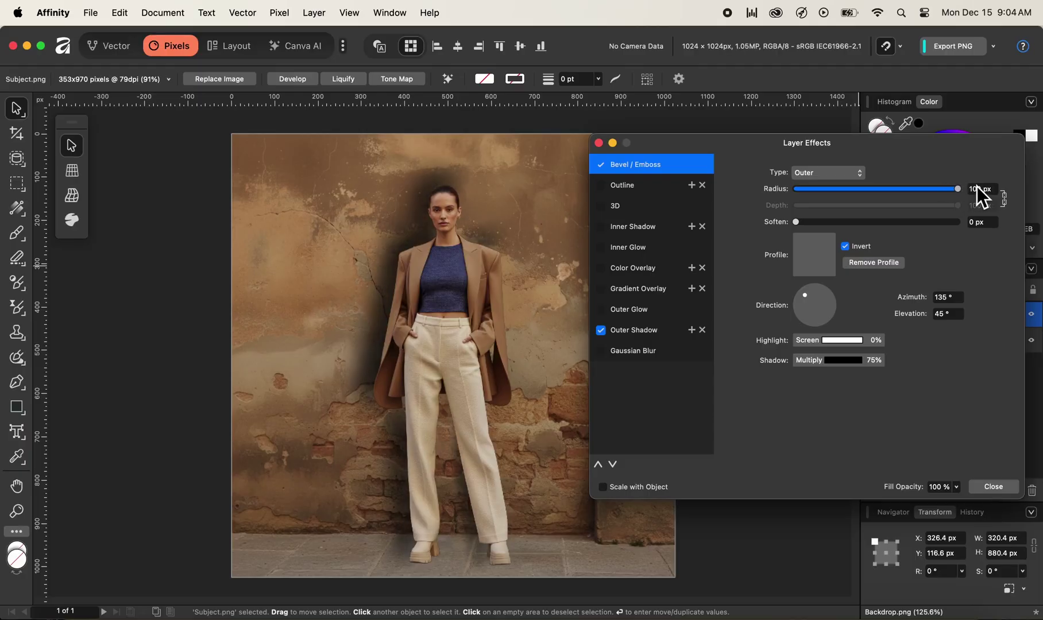
drag(977, 187, 977, 186)
mouse_move(808, 298)
mouse_down()
mouse_move(810, 325)
mouse_move(805, 316)
mouse_up()
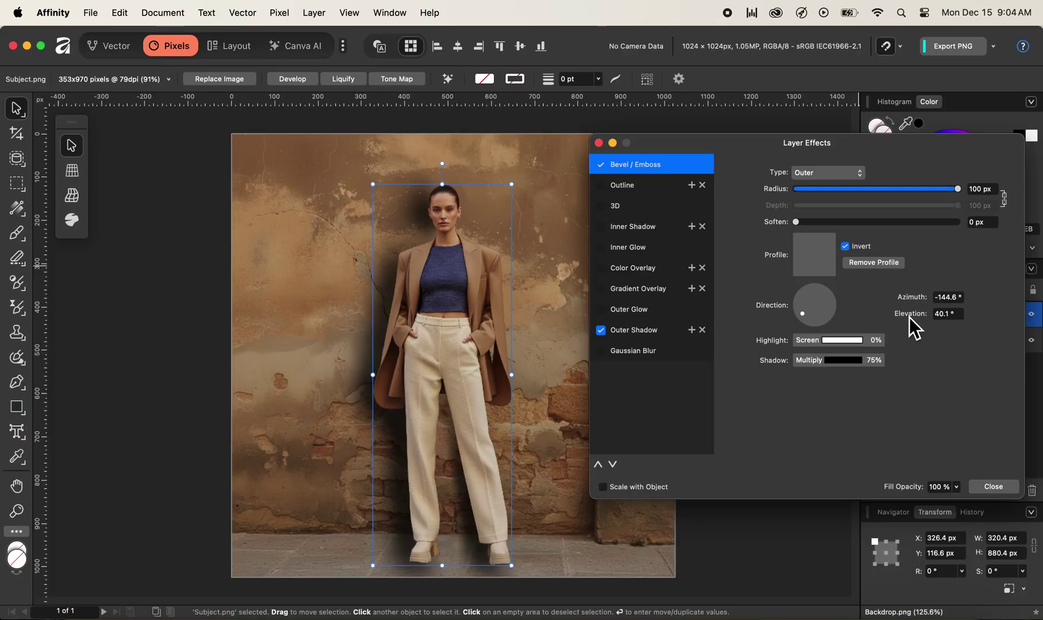
drag(913, 317, 938, 315)
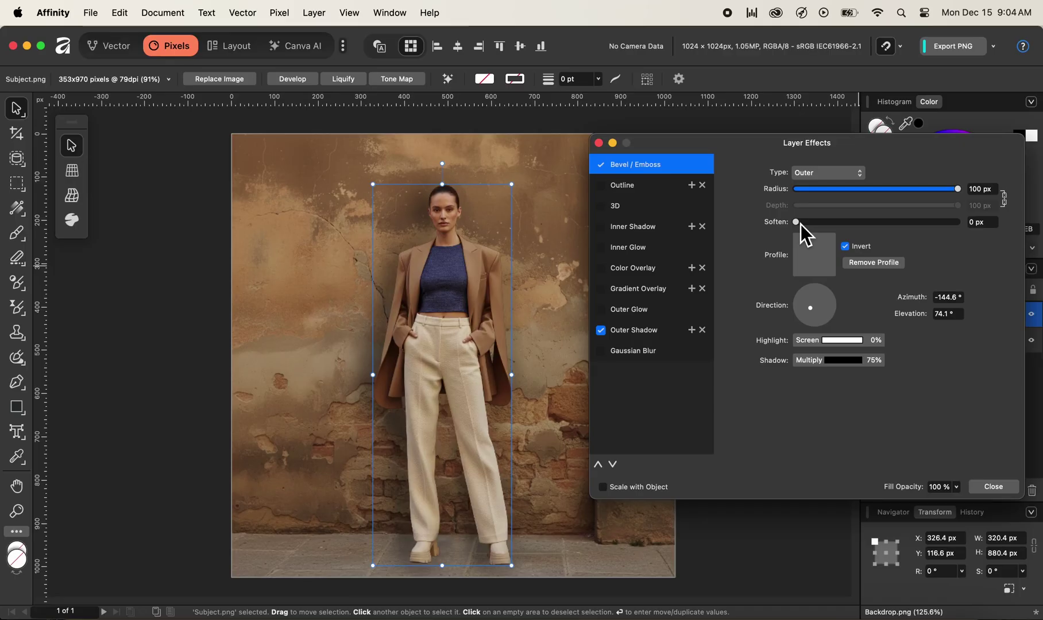
drag(801, 224, 943, 226)
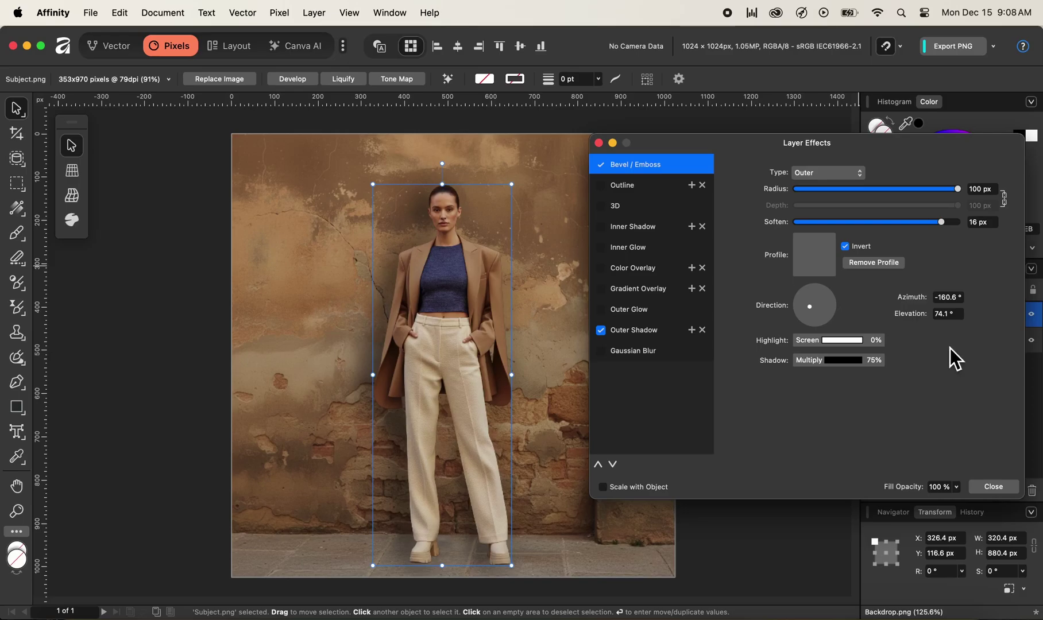
Reduce the bevel shadow's opacity to 52%, keeping the Multiply blend mode
click(883, 362)
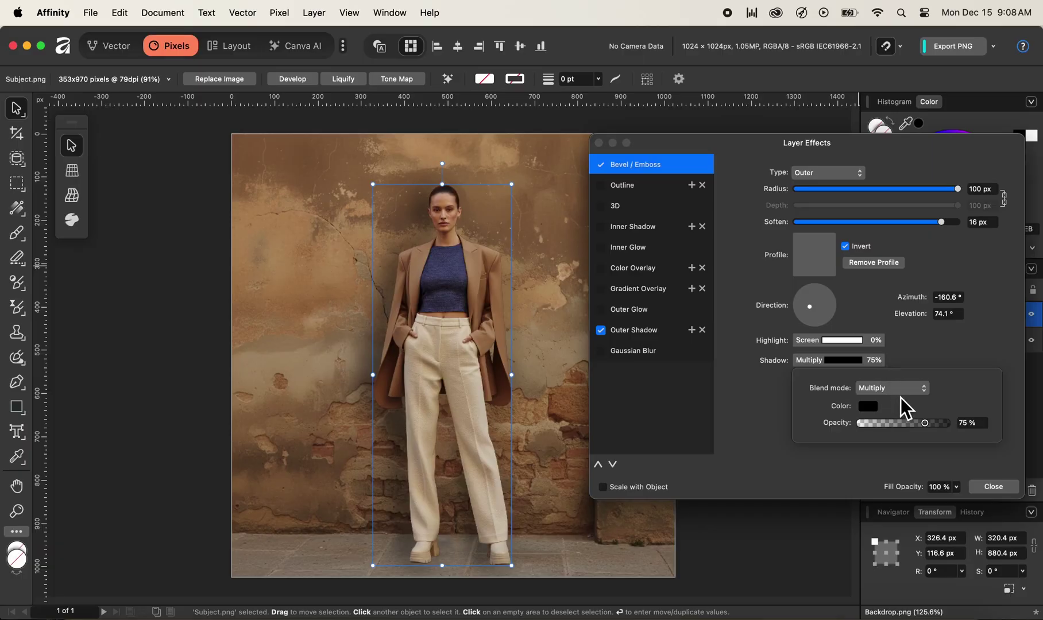
drag(924, 423, 907, 426)
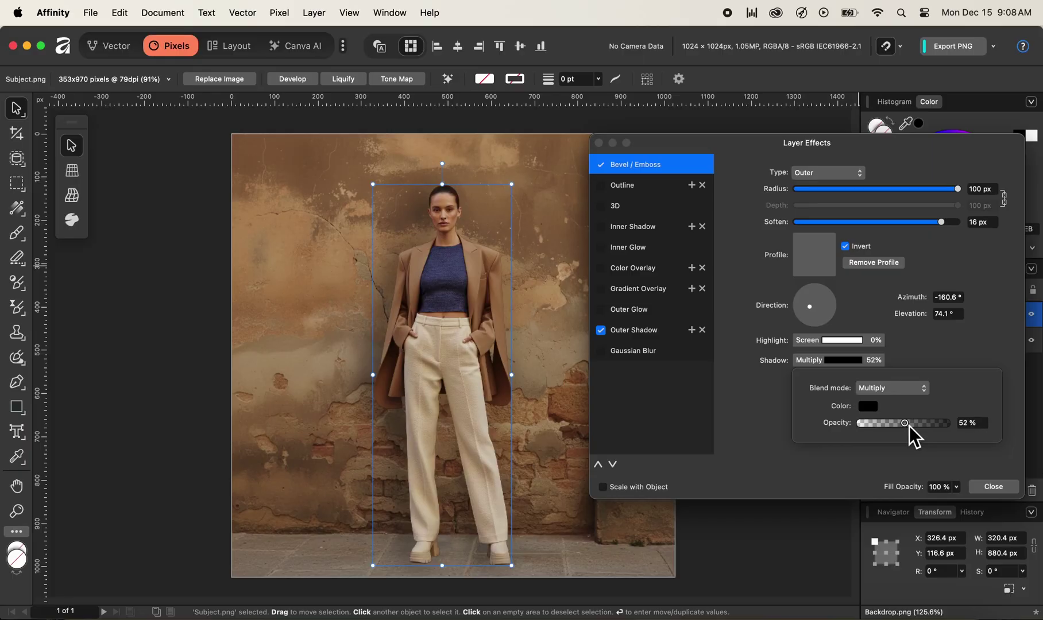
click(947, 350)
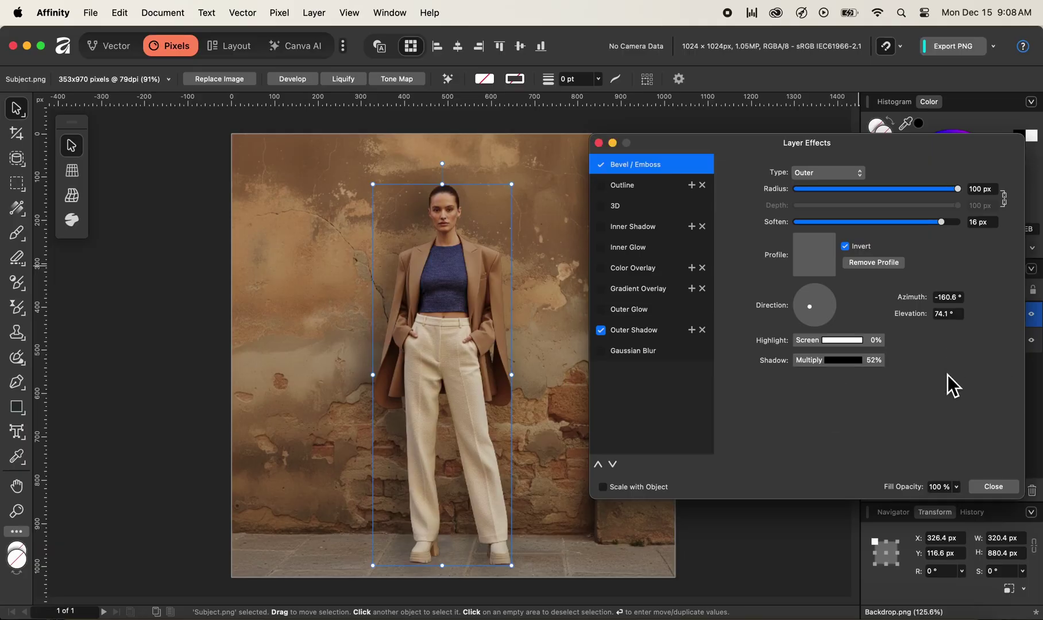
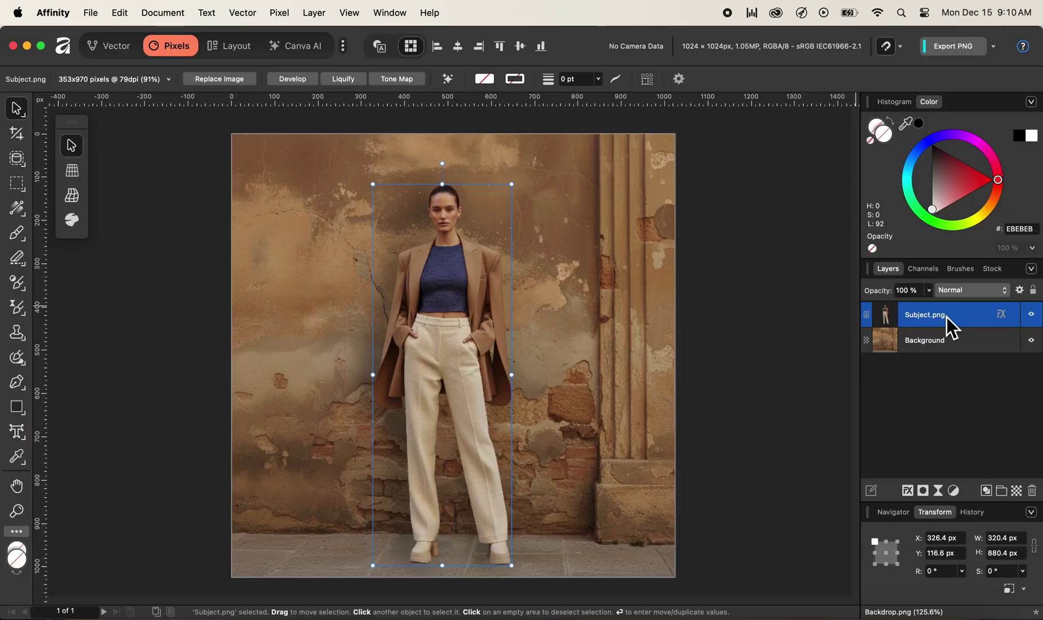
Duplicate the Subject.png layer and remove the layer effects from the upper copy
key(super+j)
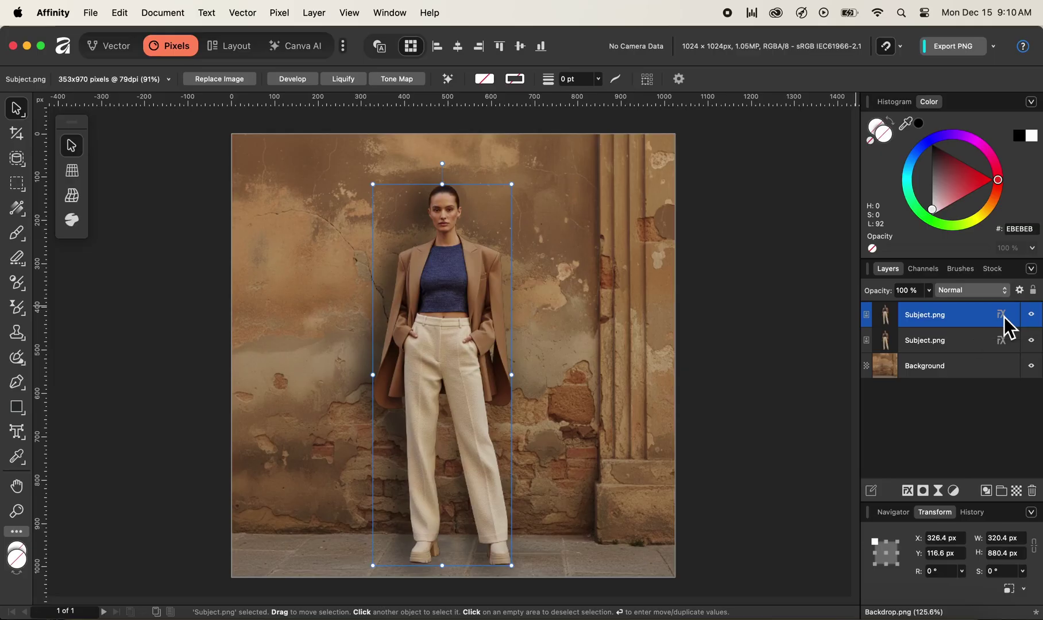
super+click(1019, 366)
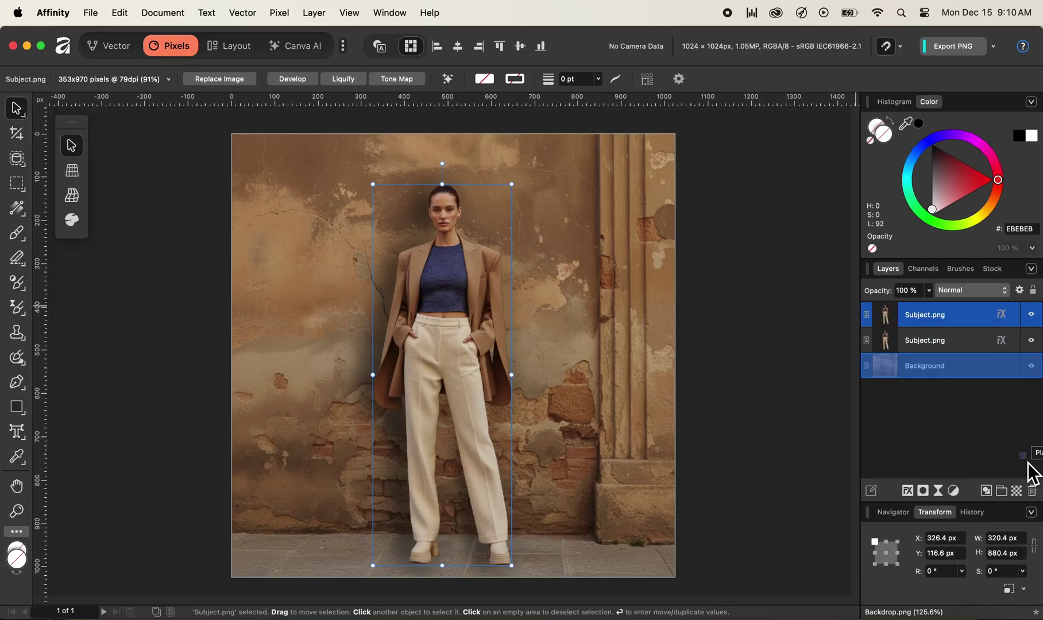
key(super+z)
key(super+z)
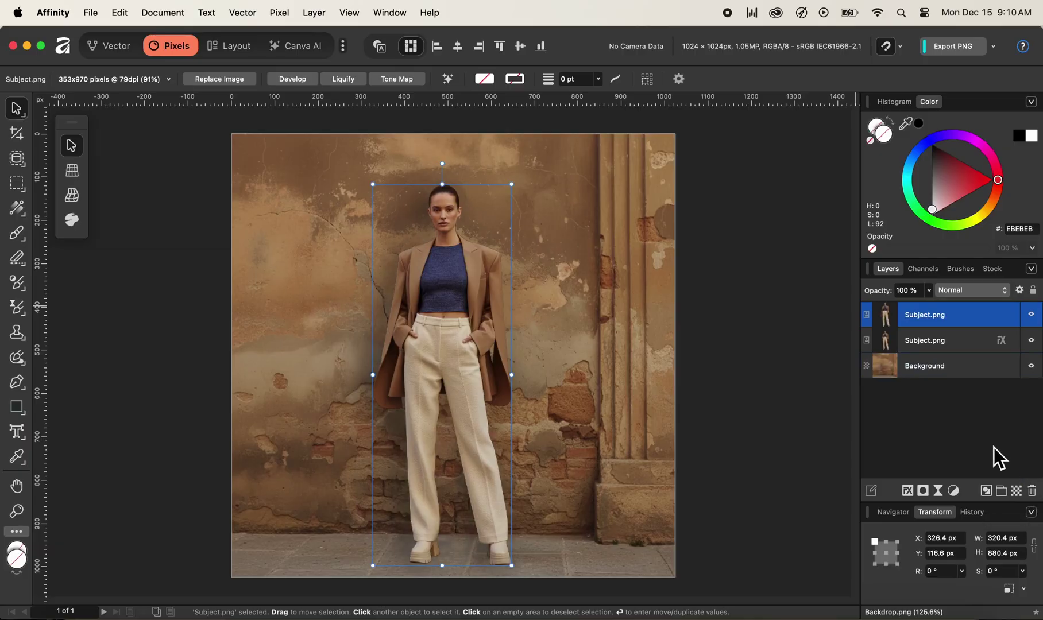
Add a mask to the lower Subject.png layer that carries the effects and make the mask active
click(924, 342)
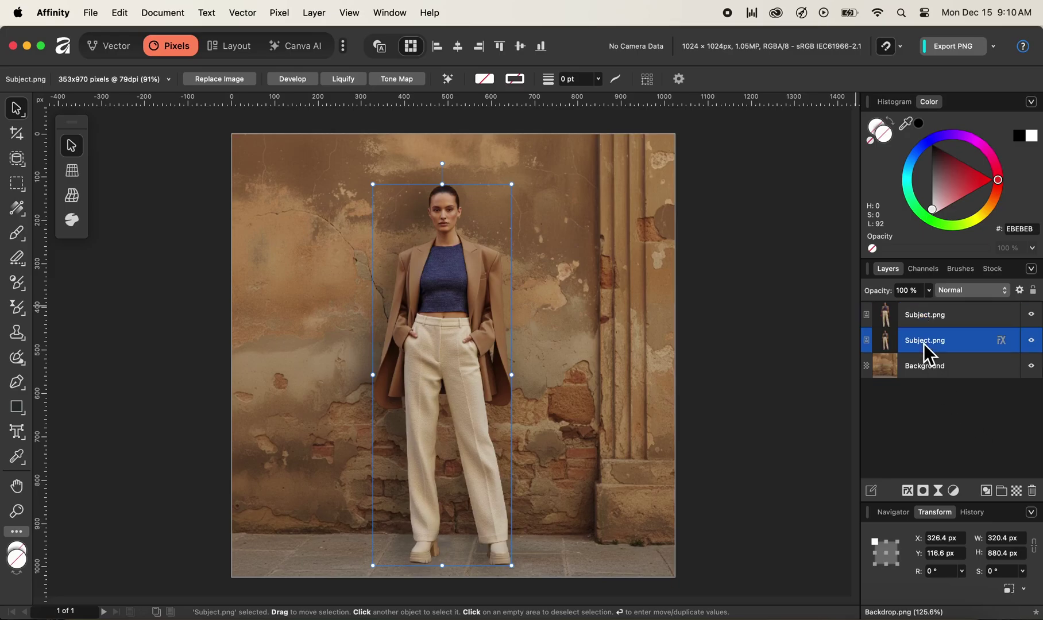
click(929, 491)
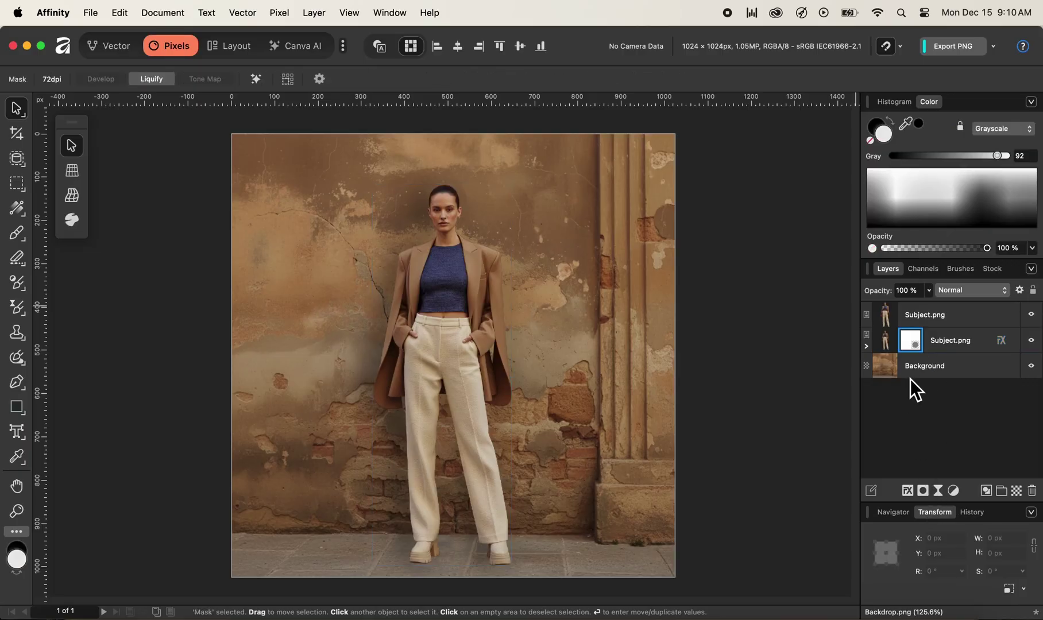
click(915, 350)
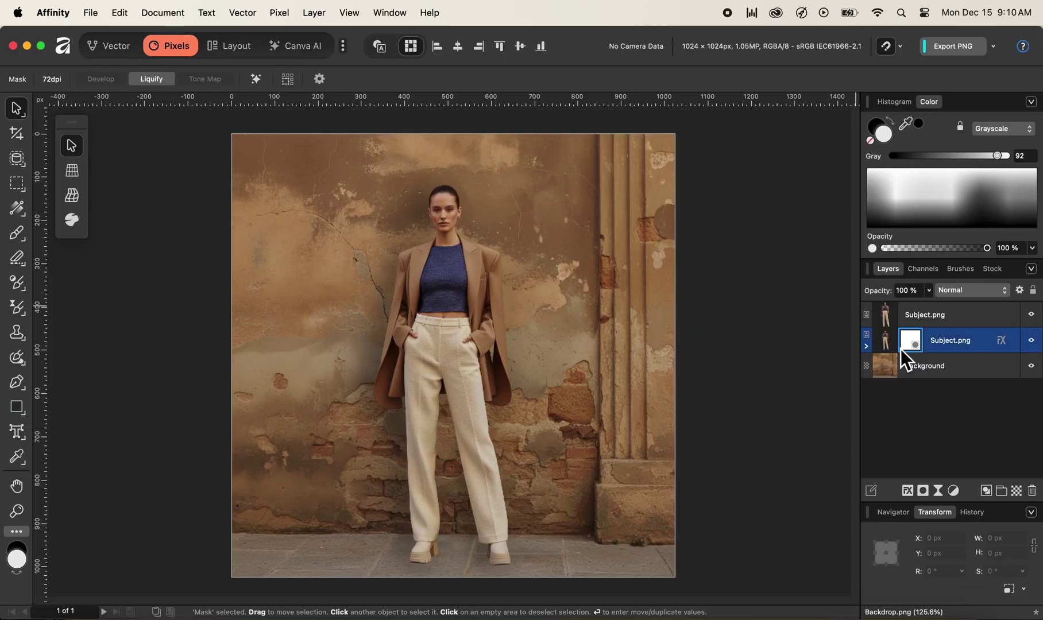
Set up the Paint Brush with the 64 px Round Soft Brush from the Basic category and black as colour for the mask
click(17, 235)
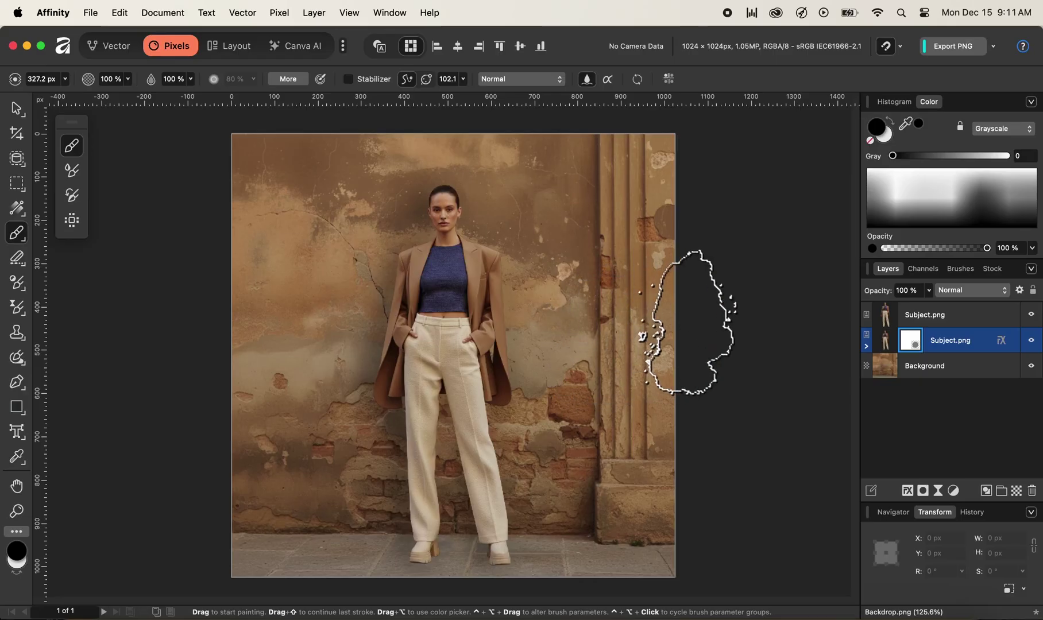
click(963, 268)
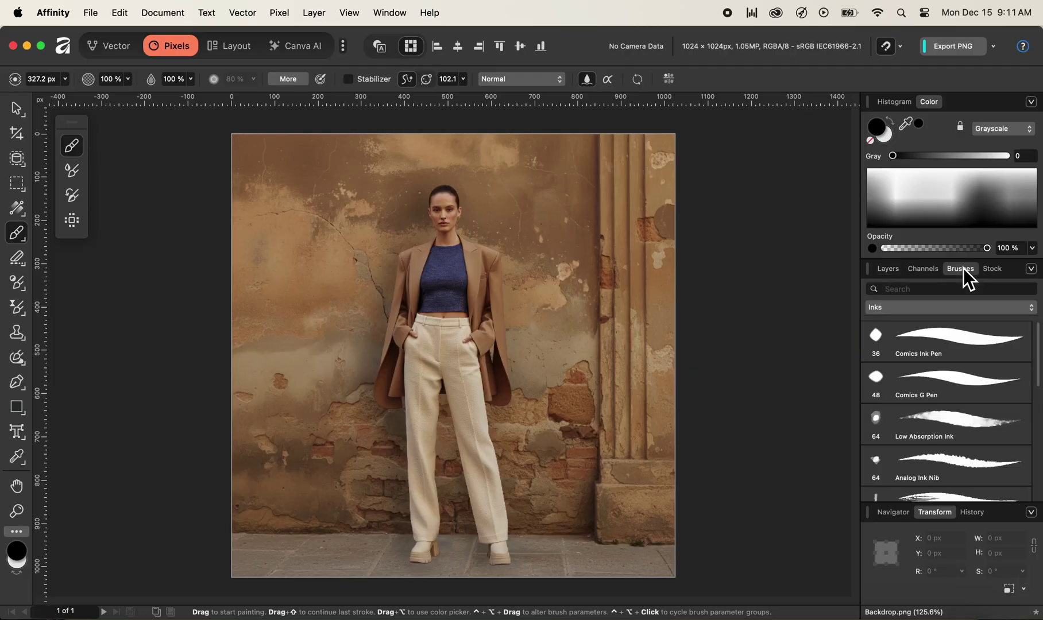
click(938, 316)
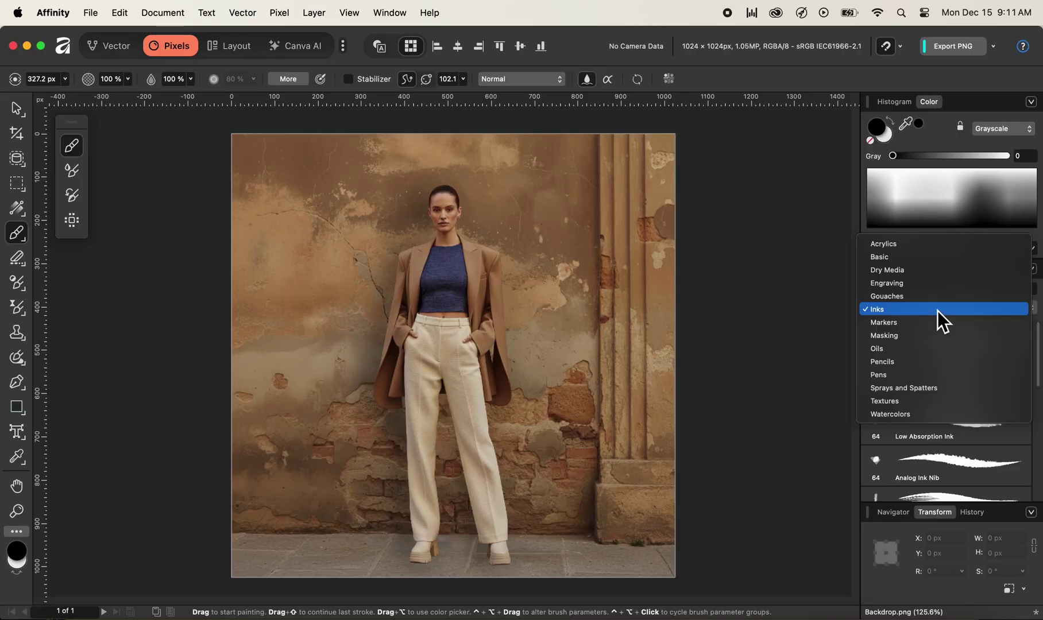
click(939, 259)
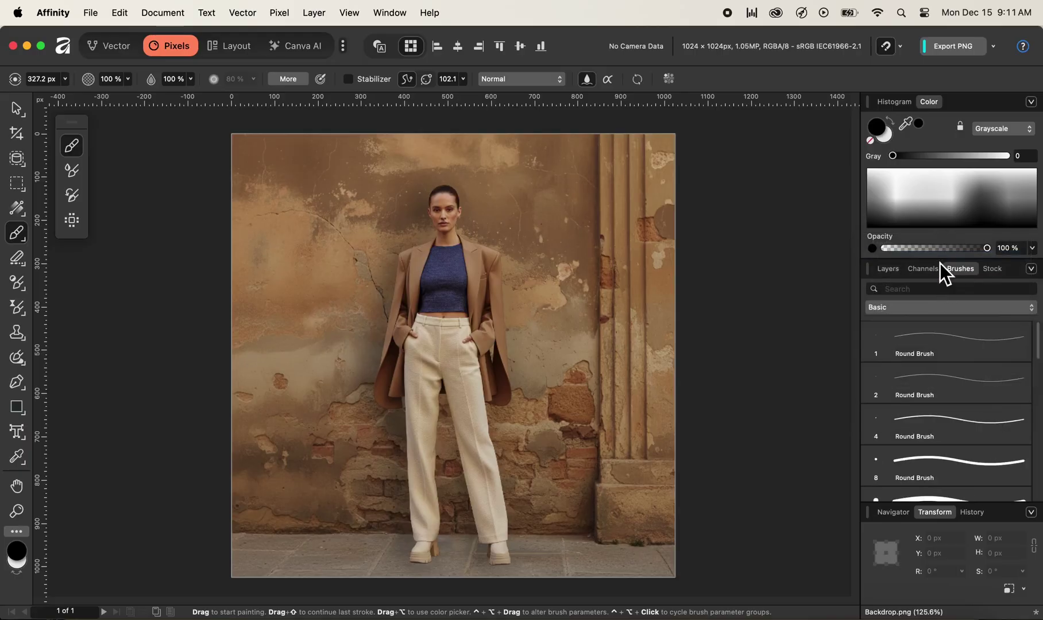
scroll(1040, 375, down, 5)
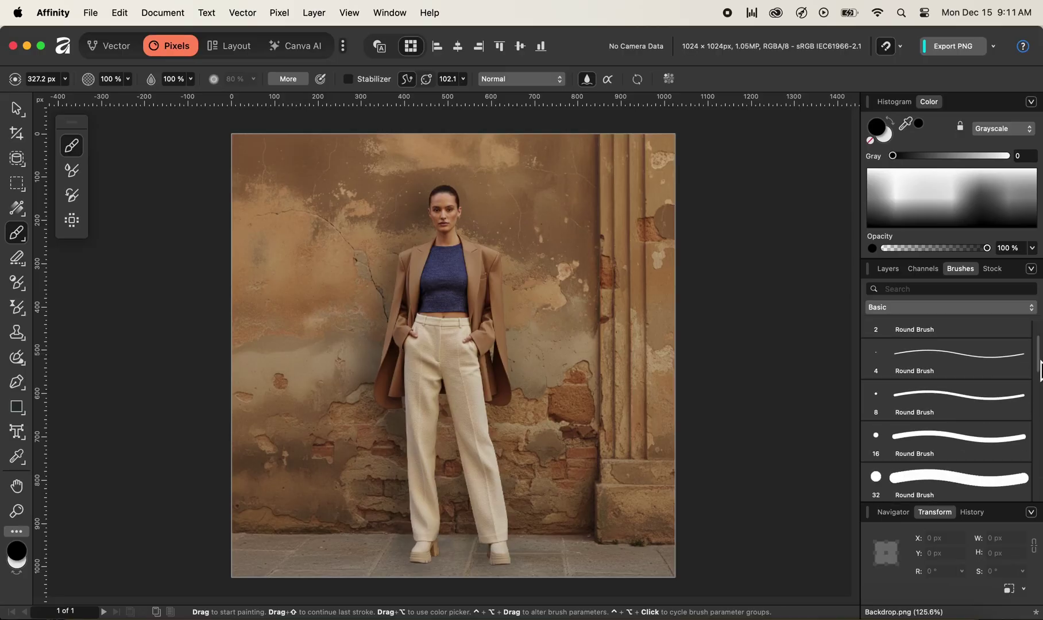
drag(1041, 385, 1040, 444)
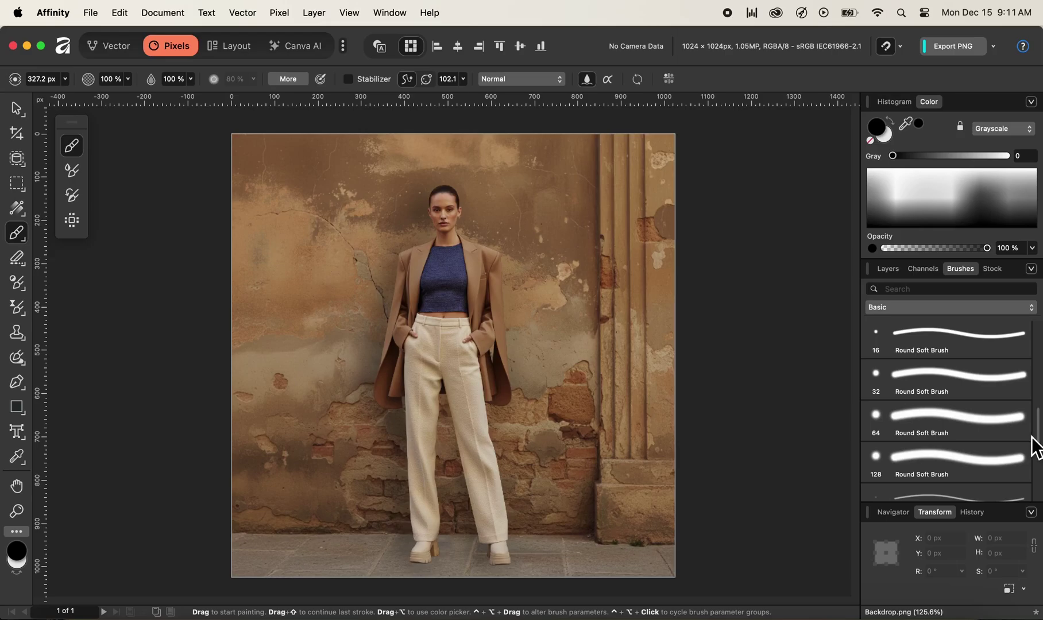
click(972, 420)
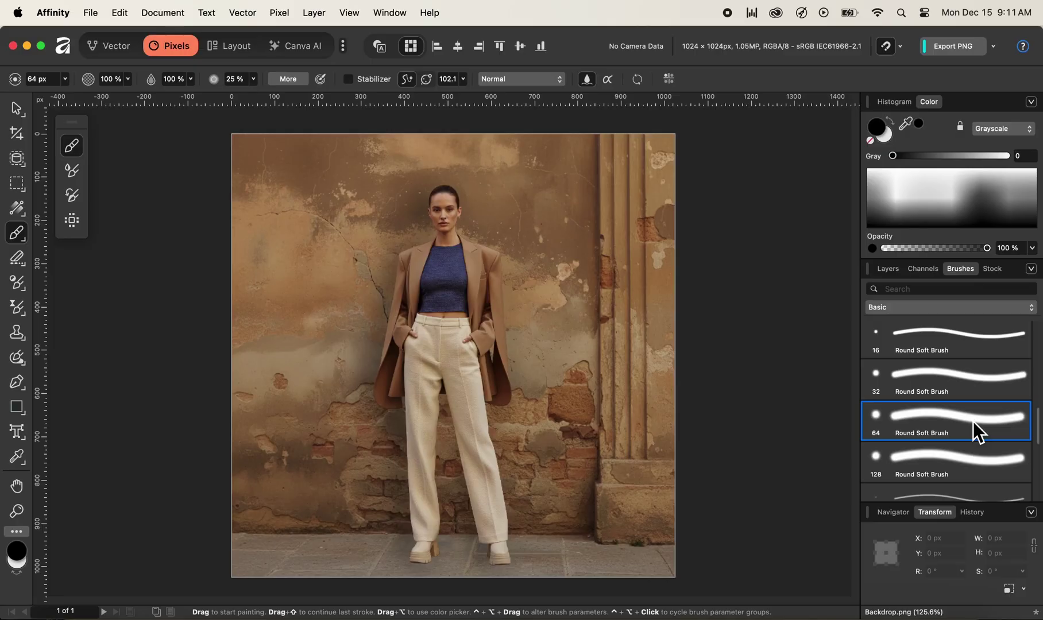
click(888, 269)
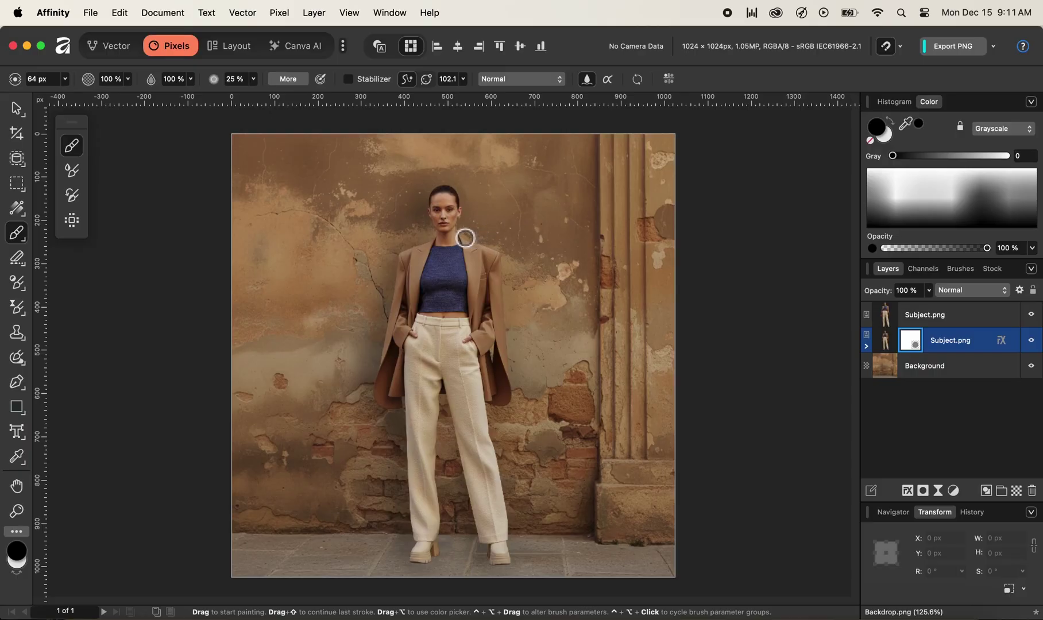
Paint black on the lower Subject.png layer's mask along the coat's right edge, from the shoulder to the hem, to hide the effects there
mouse_move(465, 238)
mouse_down()
mouse_move(498, 256)
mouse_move(508, 287)
mouse_up()
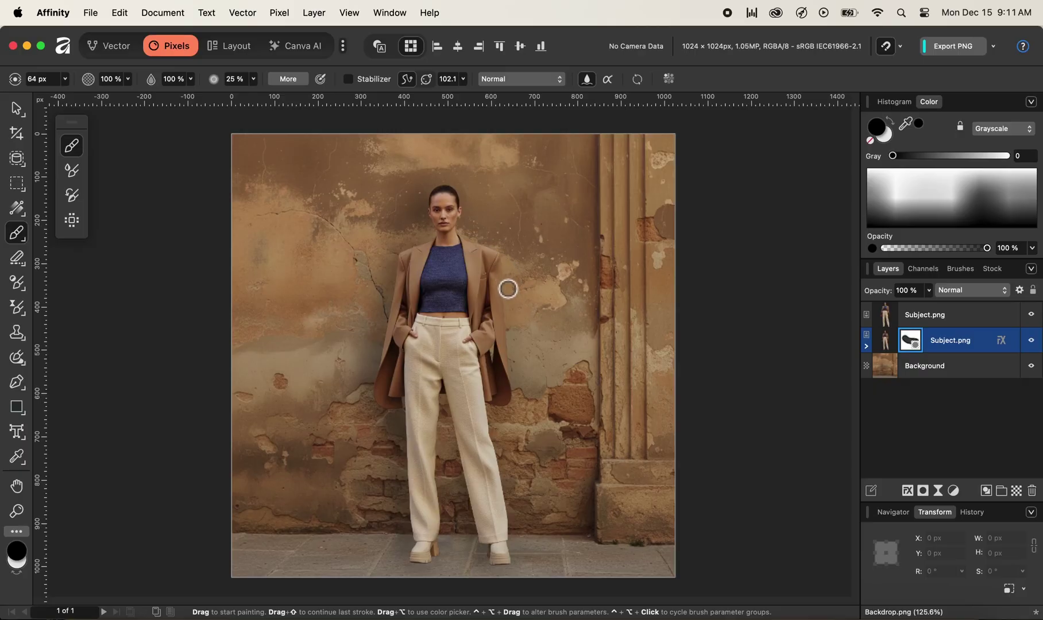
scroll(508, 287, up, 10)
mouse_move(460, 170)
mouse_down()
mouse_move(603, 232)
mouse_move(638, 296)
mouse_move(647, 376)
mouse_up()
scroll(647, 376, down, 5)
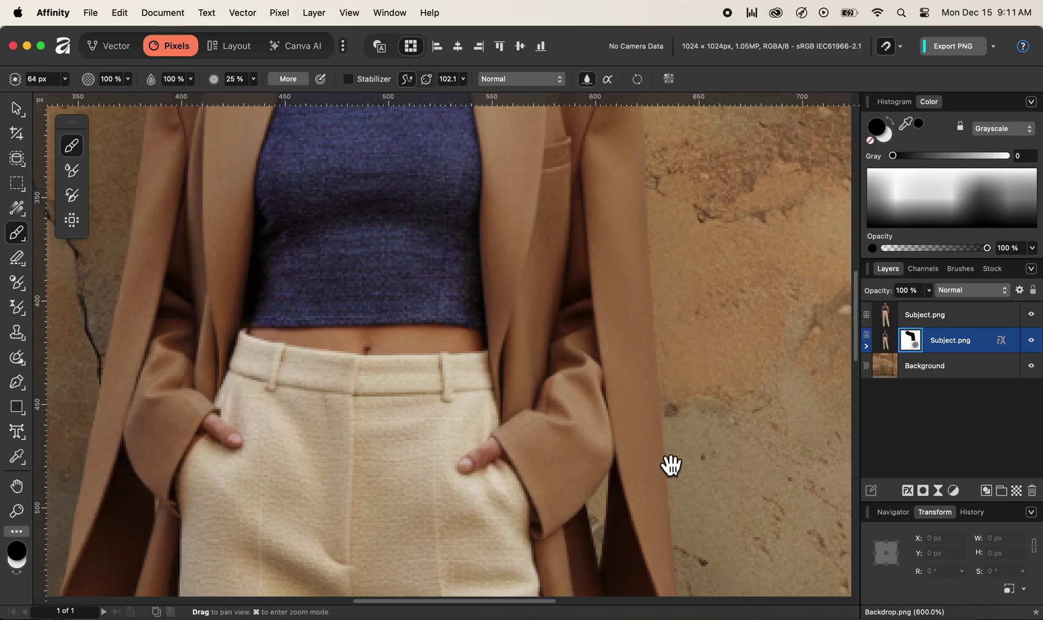
drag(668, 464, 703, 271)
scroll(658, 335, down, 6)
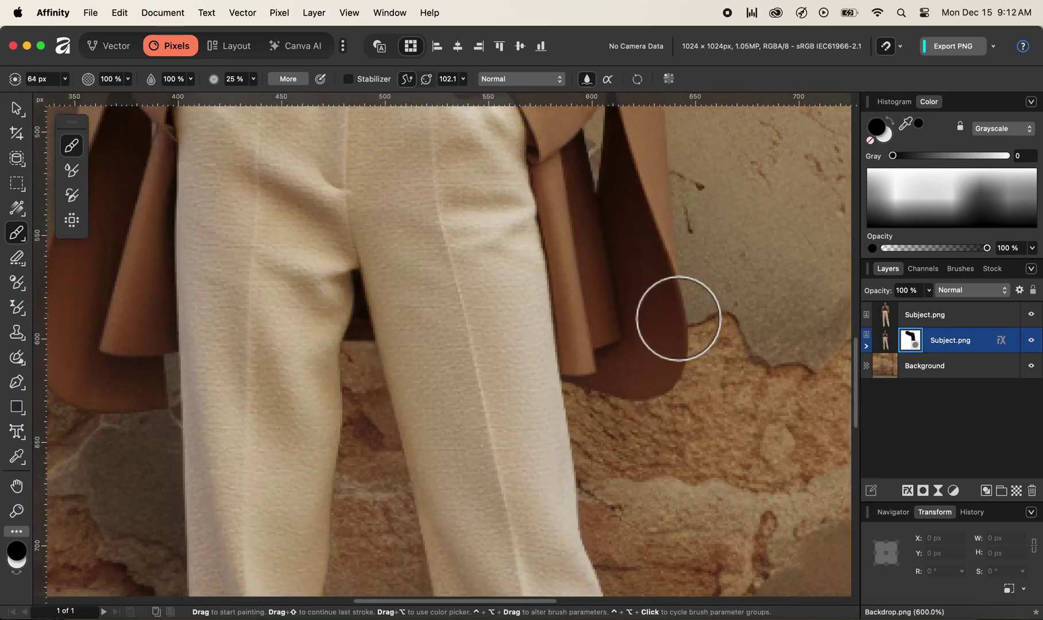
drag(724, 210, 715, 293)
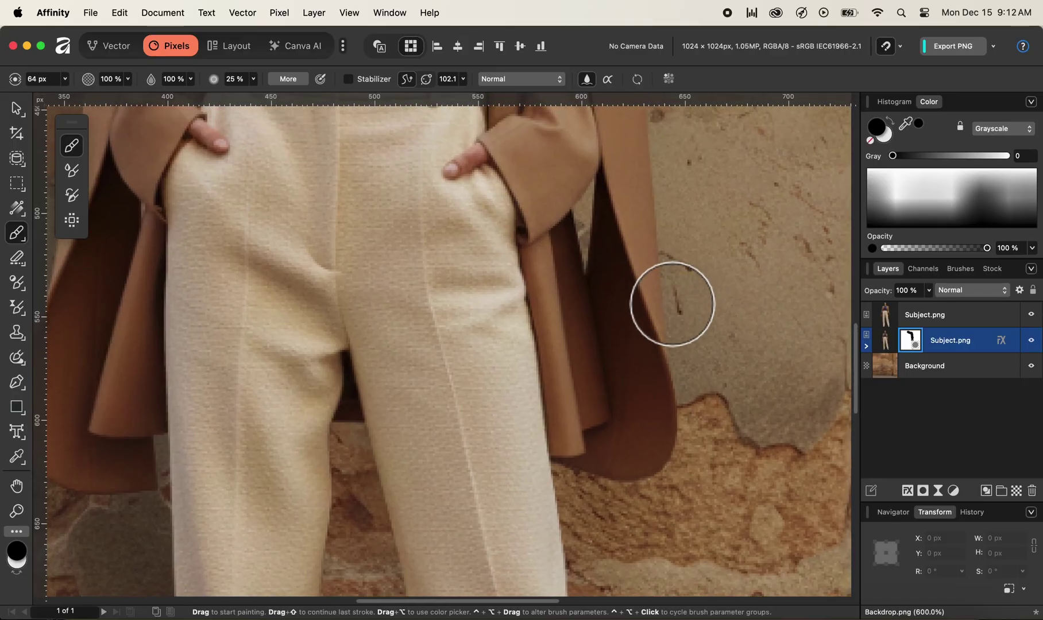
key(super+0)
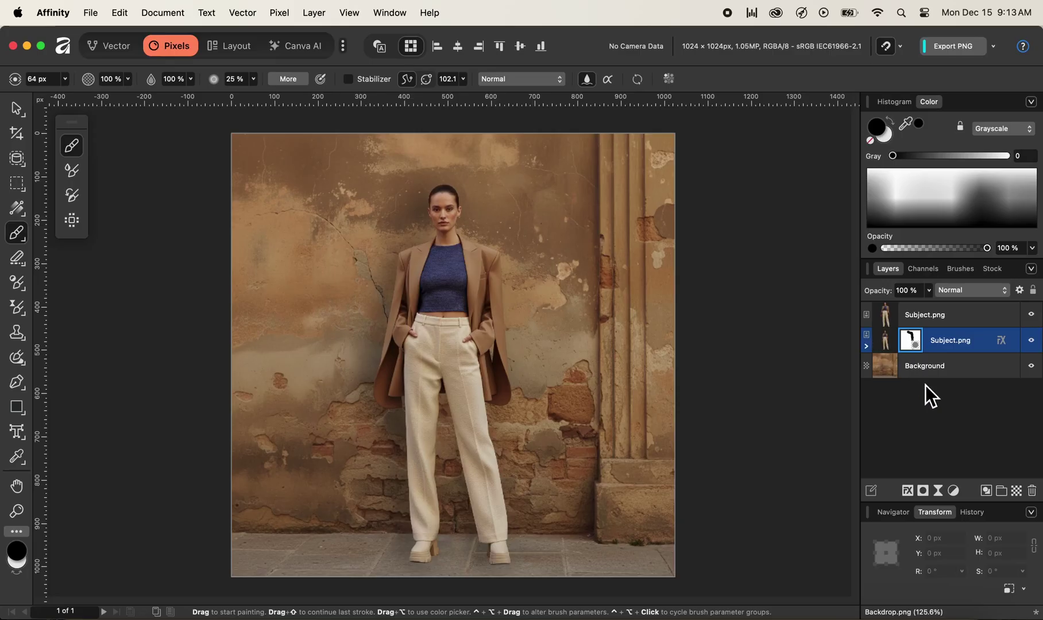
Add a pixel layer directly above Background and load the subject's outline from the top Subject.png layer as a selection
click(1016, 492)
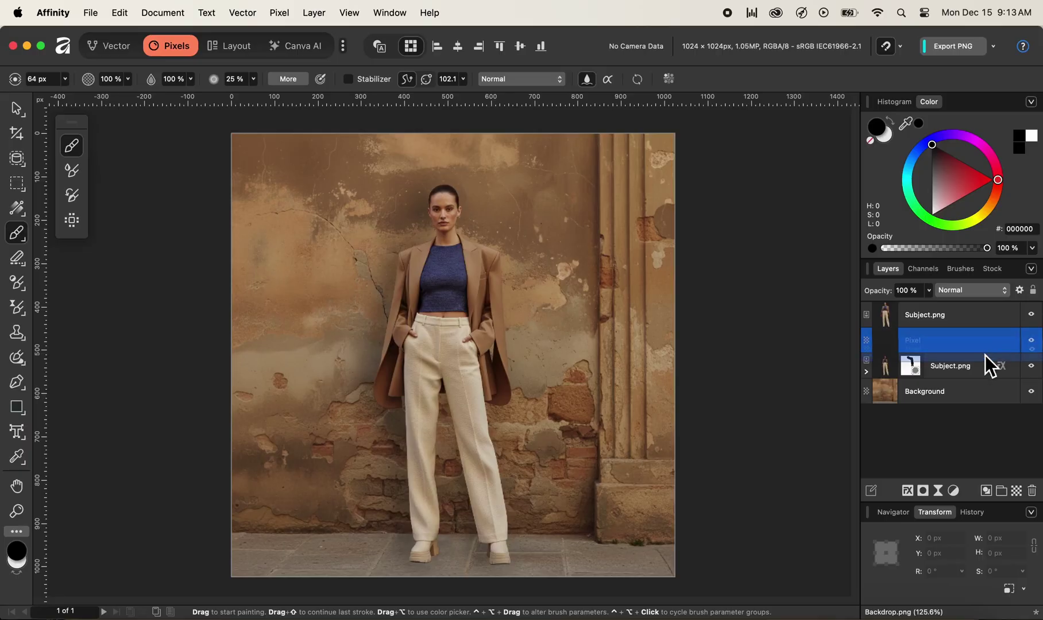
drag(985, 356, 988, 379)
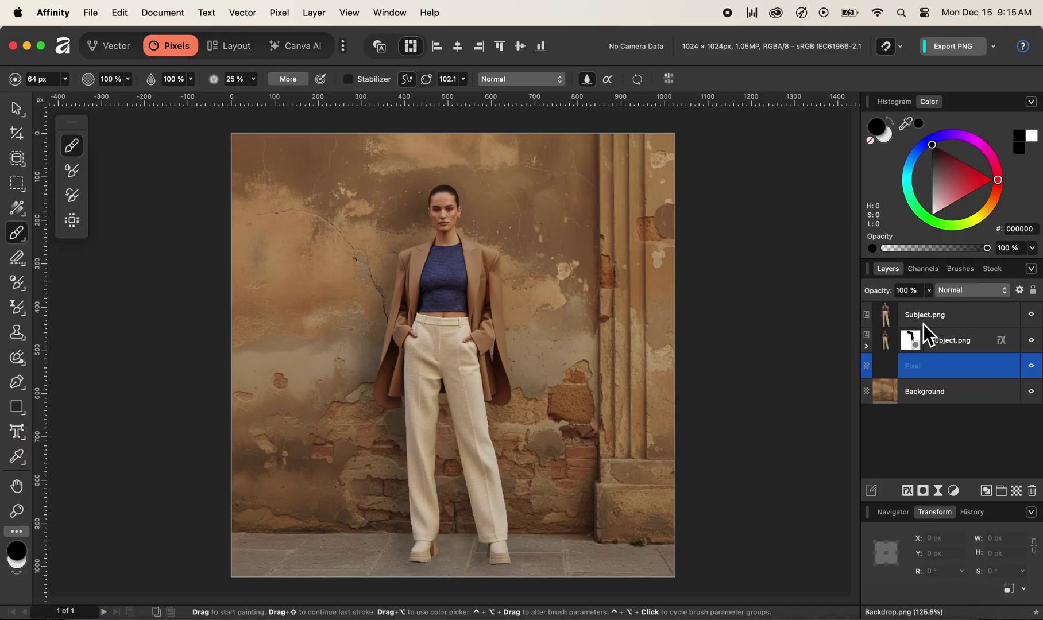
super+click(887, 318)
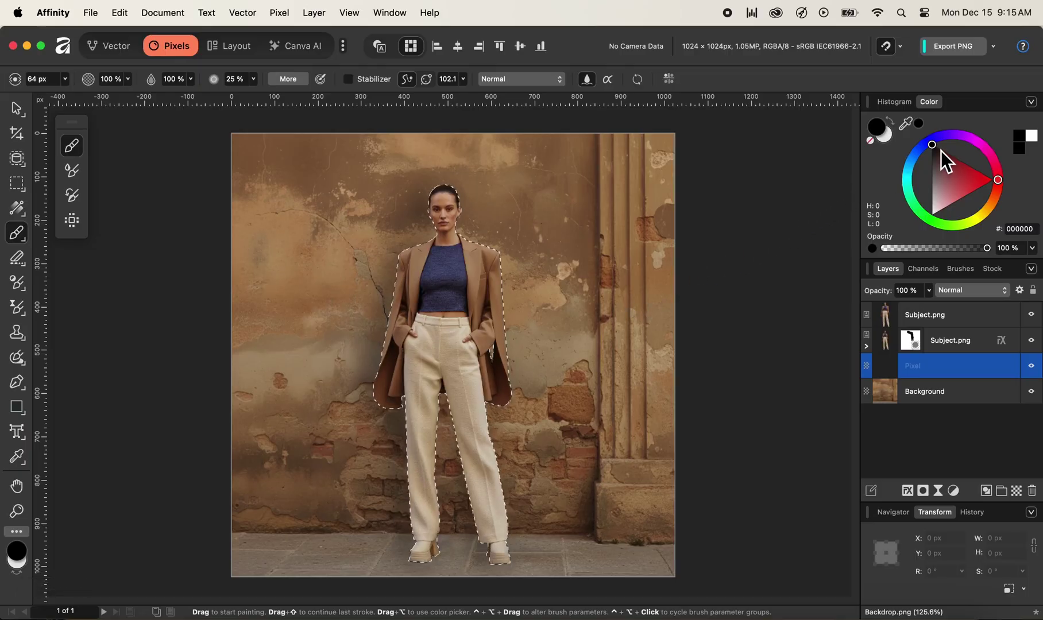
Fill the selection on the new pixel layer with dark grey 474747, set the layer's blend mode to Multiply and deselect
mouse_move(932, 152)
mouse_down()
mouse_move(937, 177)
mouse_move(932, 167)
mouse_up()
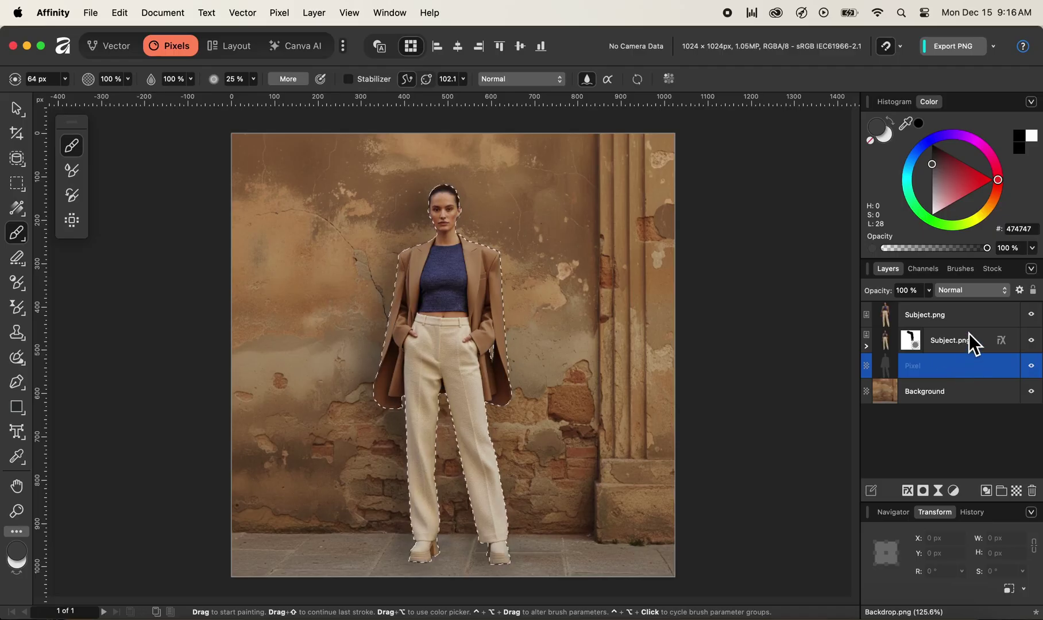
click(976, 293)
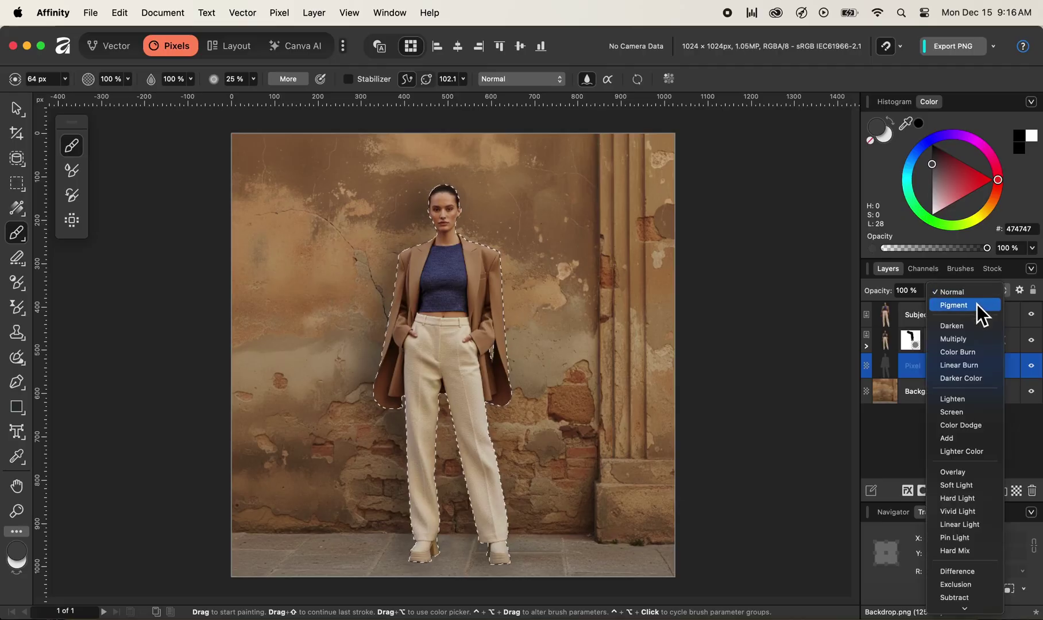
click(976, 339)
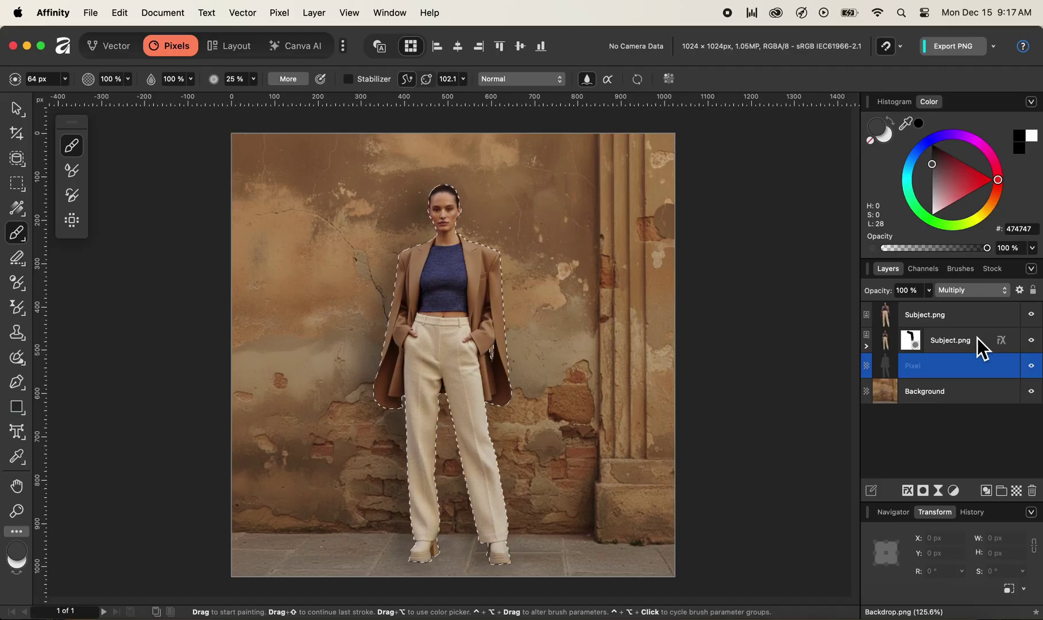
key(super+d)
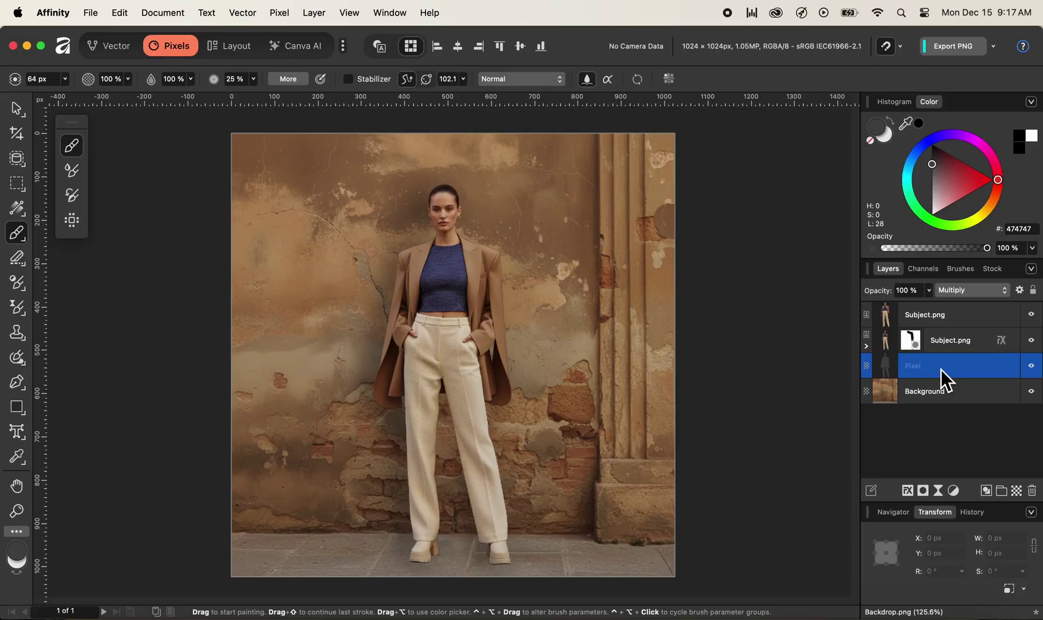
Shear the grey silhouette by 65° about its bottom-right corner and set its width to 332 px
click(16, 108)
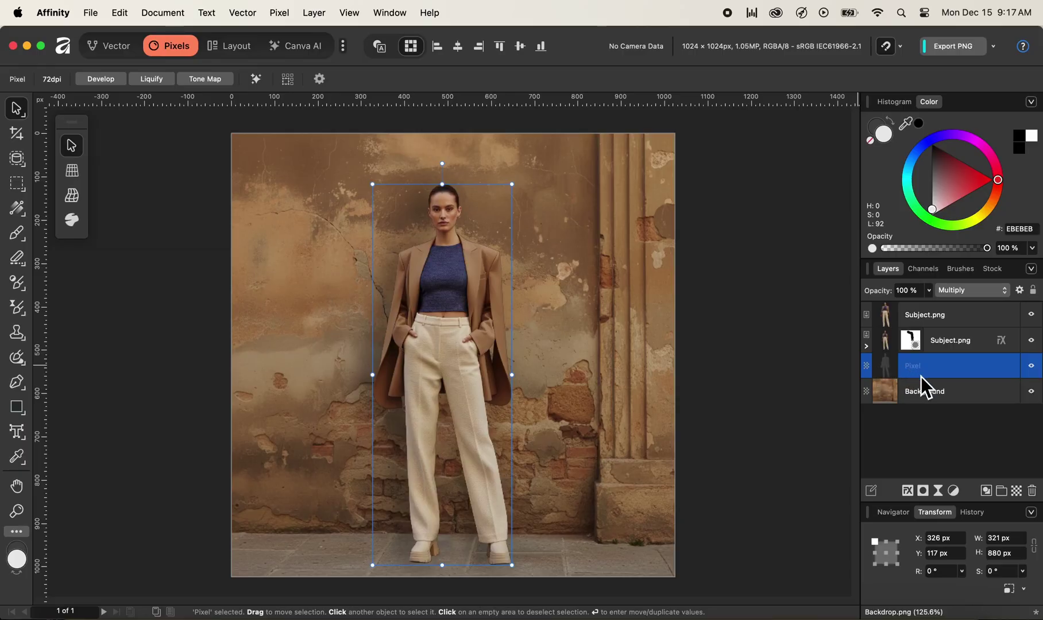
click(900, 566)
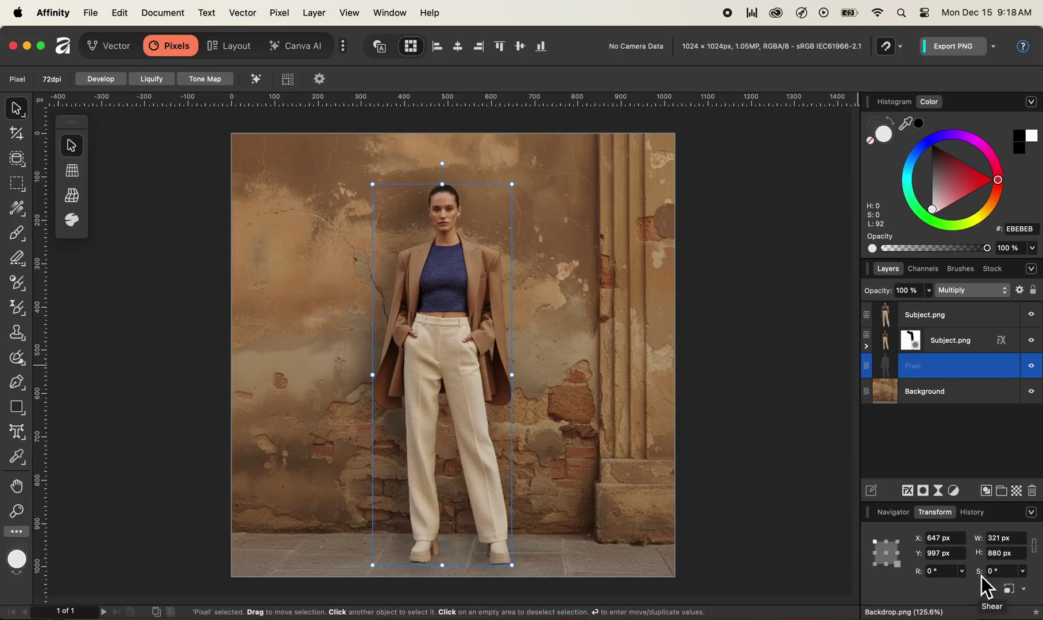
drag(981, 576, 1031, 580)
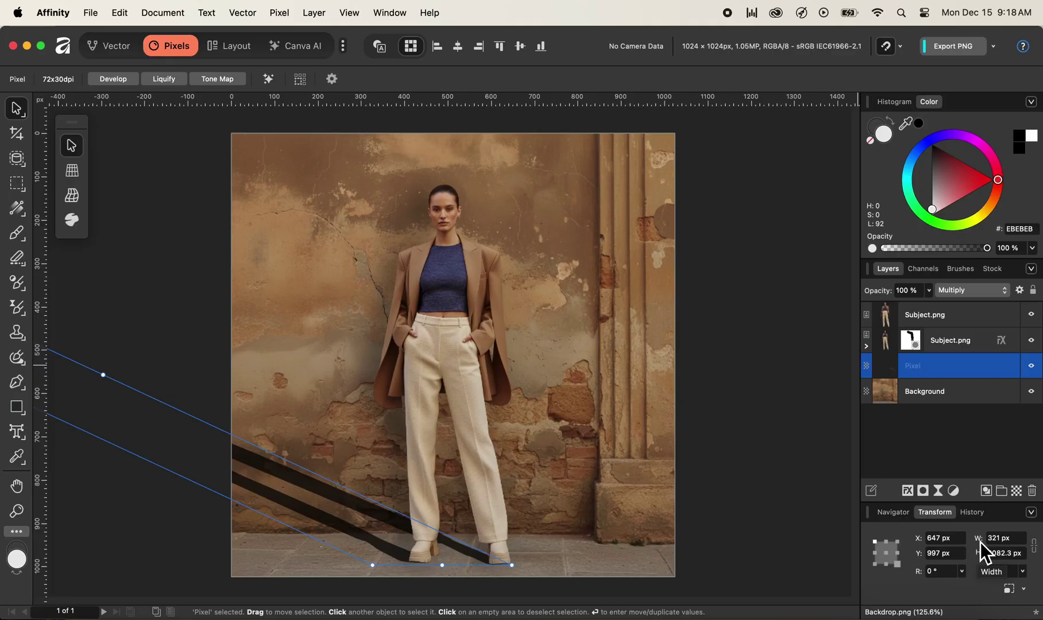
mouse_move(981, 542)
mouse_down()
mouse_move(994, 538)
mouse_move(987, 541)
mouse_up()
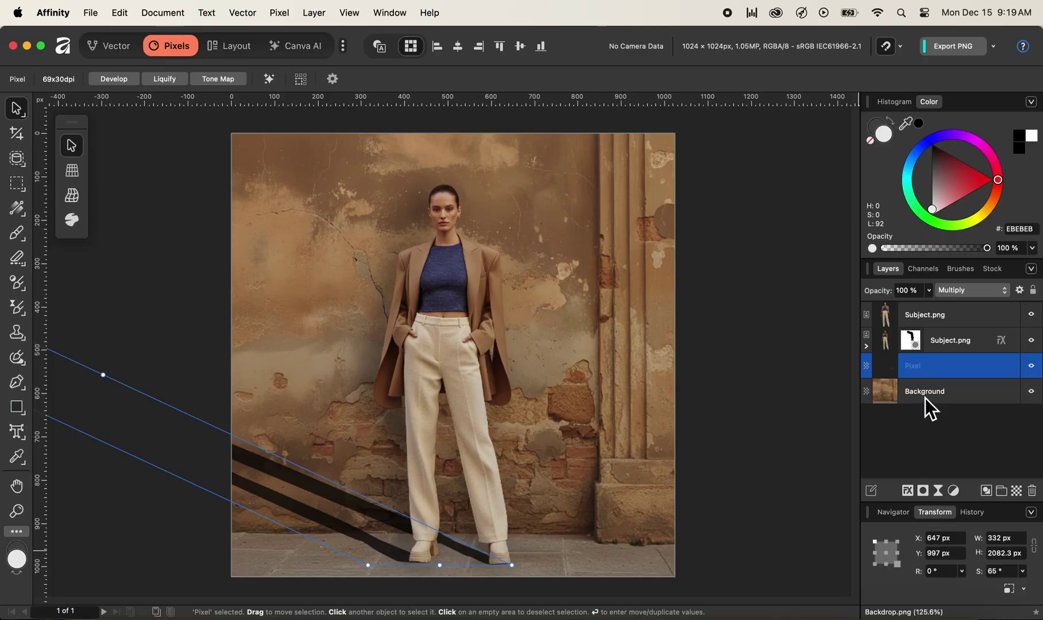
Add a mask to the sheared shadow layer and draw a linear gradient on it from beside the right foot up along the shadow to the wall
click(927, 492)
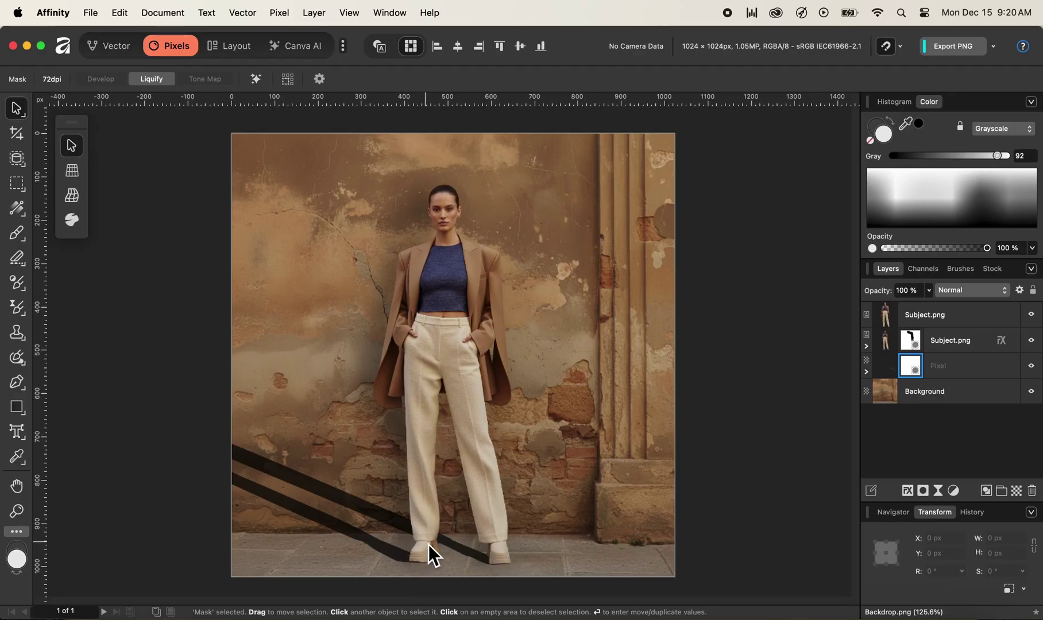
click(17, 208)
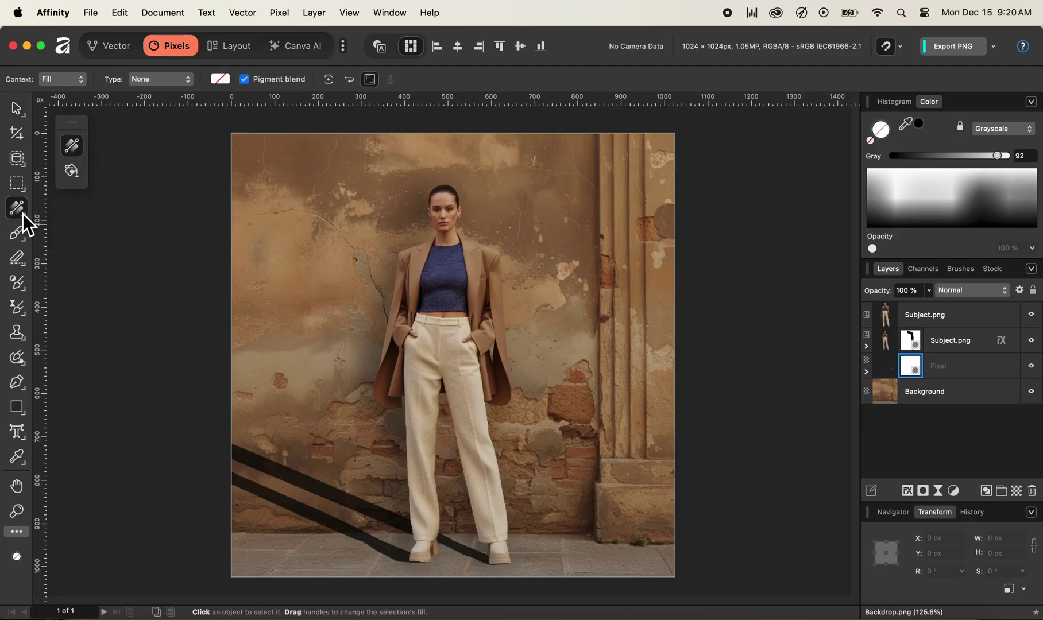
click(159, 79)
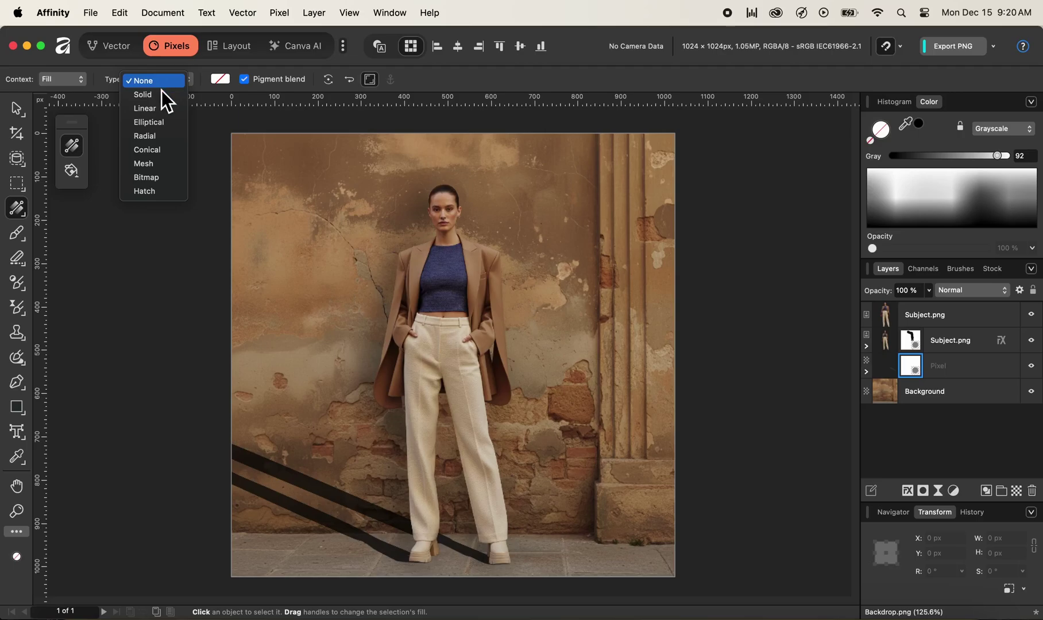
click(165, 107)
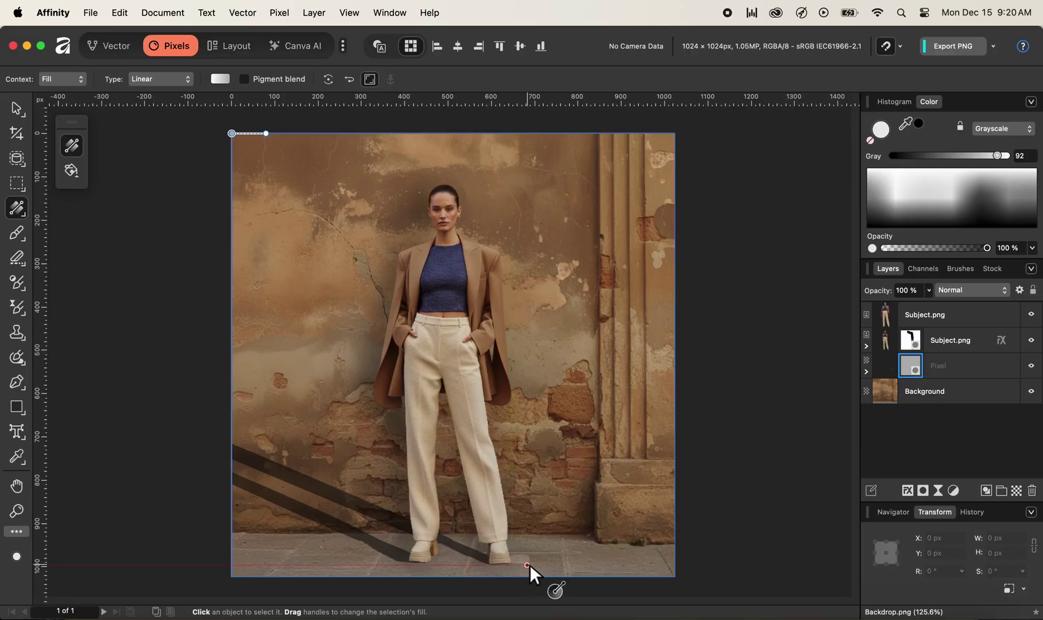
drag(537, 564, 320, 480)
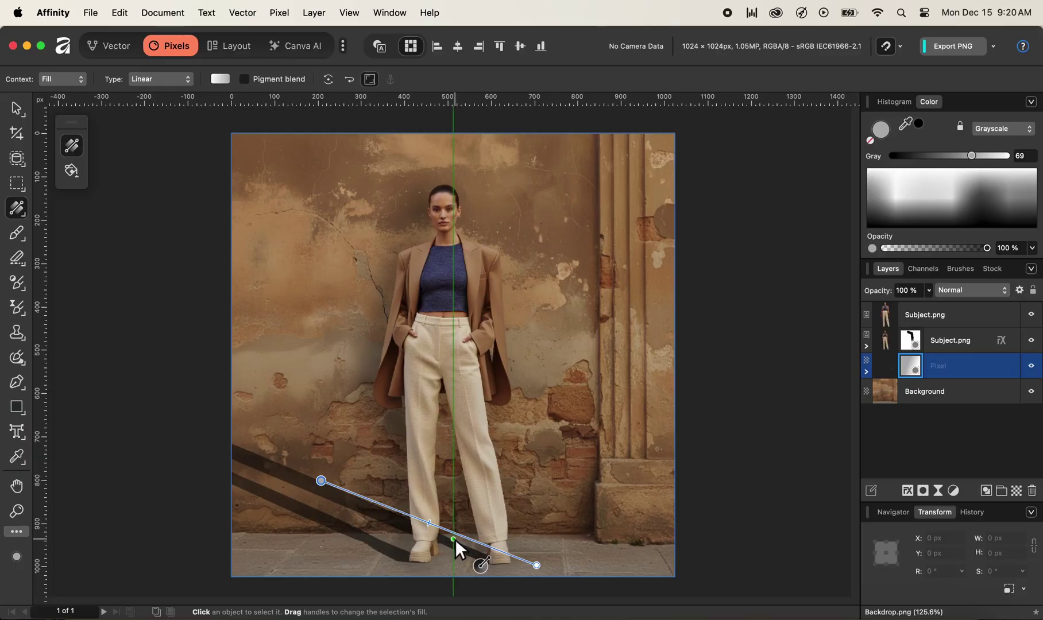
Set the mask gradient's grey stop to black 000000 and the white stop's opacity to 32%
click(220, 79)
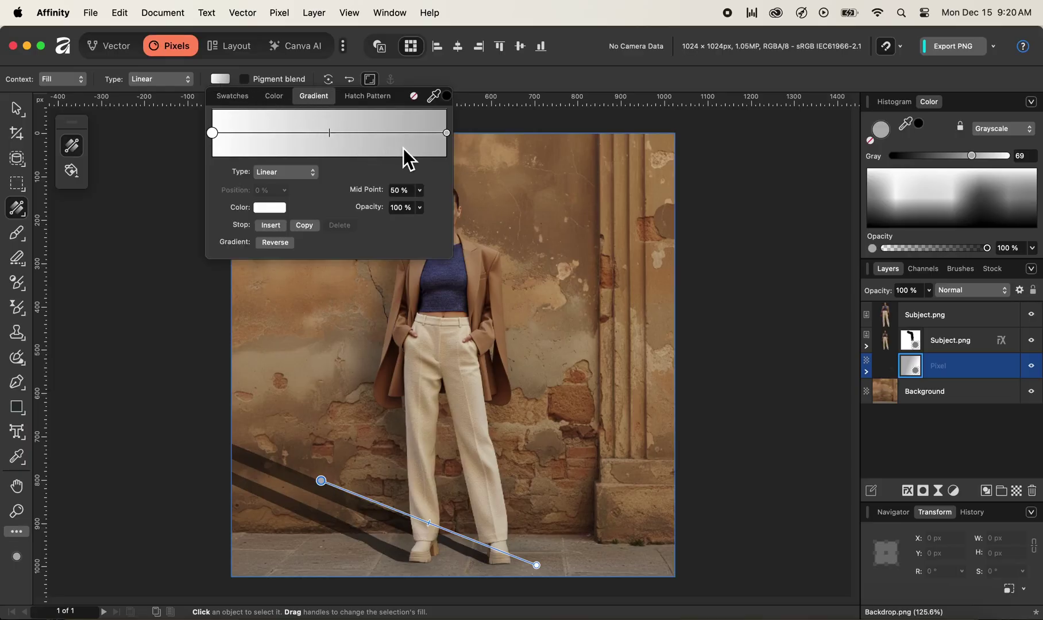
click(447, 133)
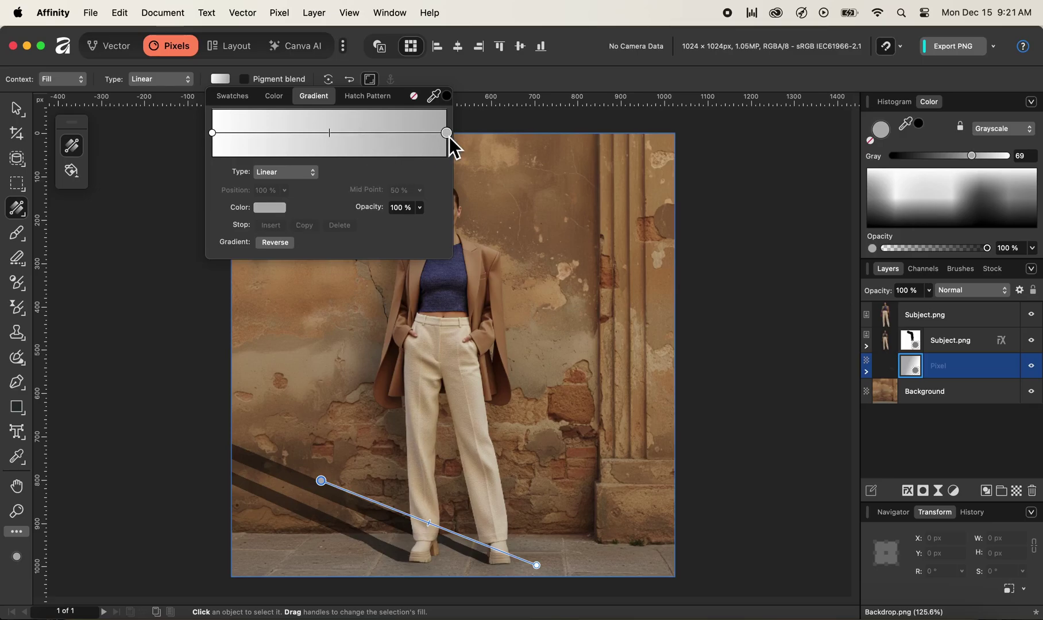
click(270, 208)
drag(300, 342, 298, 276)
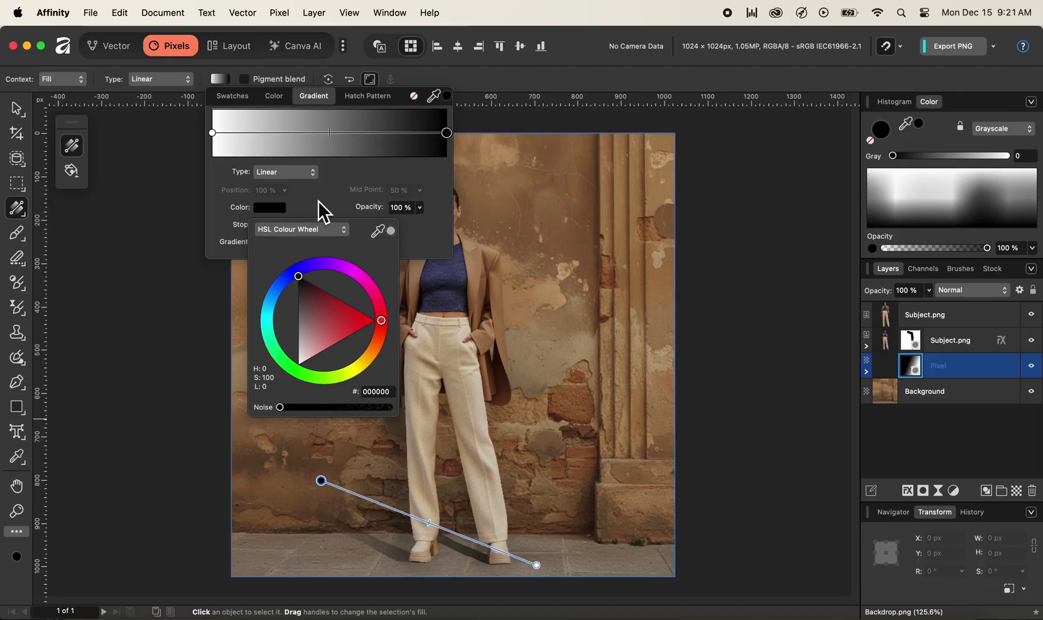
click(213, 134)
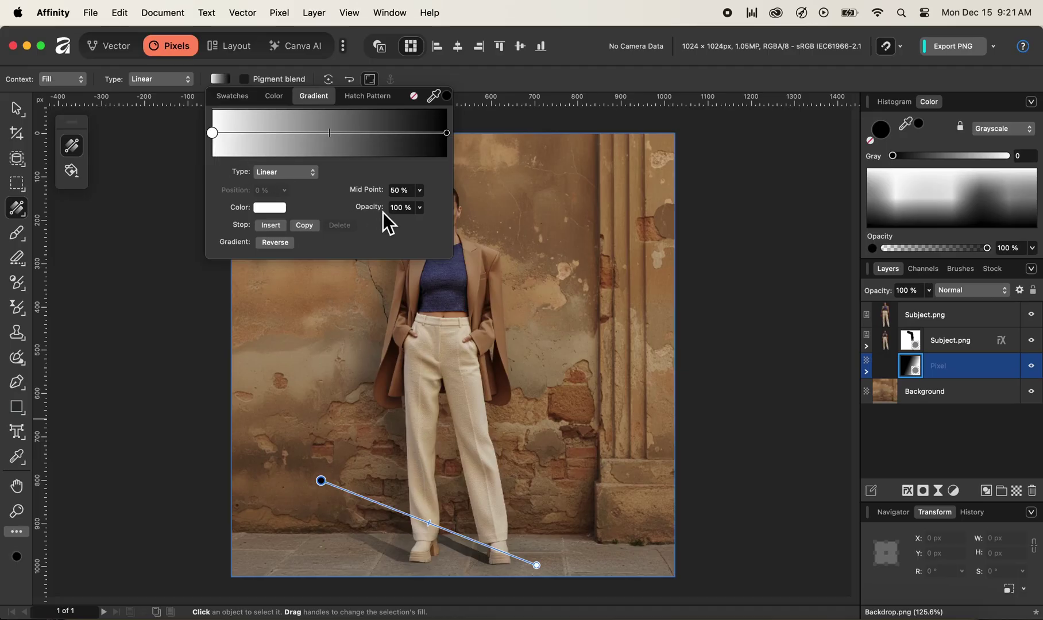
drag(377, 211, 331, 211)
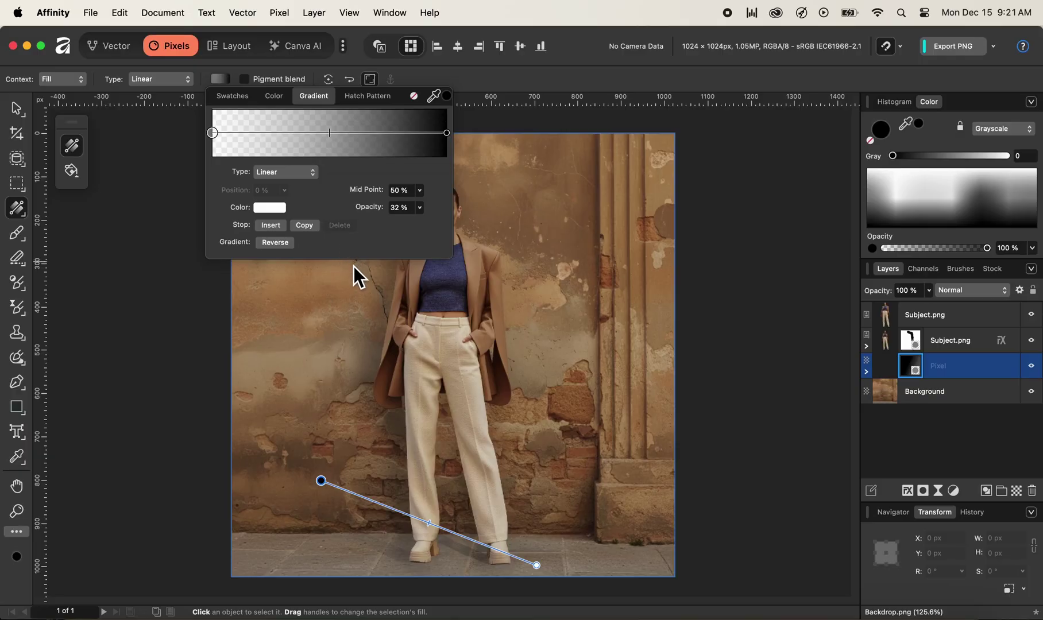
mouse_move(426, 525)
mouse_down()
mouse_move(417, 524)
mouse_move(447, 534)
mouse_move(424, 528)
mouse_move(437, 531)
mouse_up()
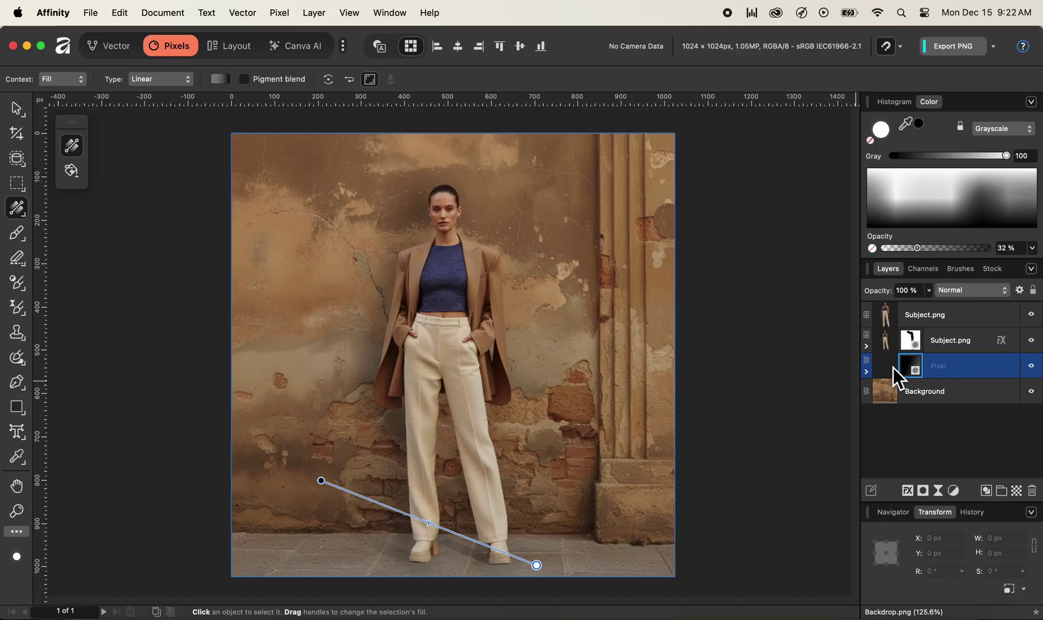
key(super+z)
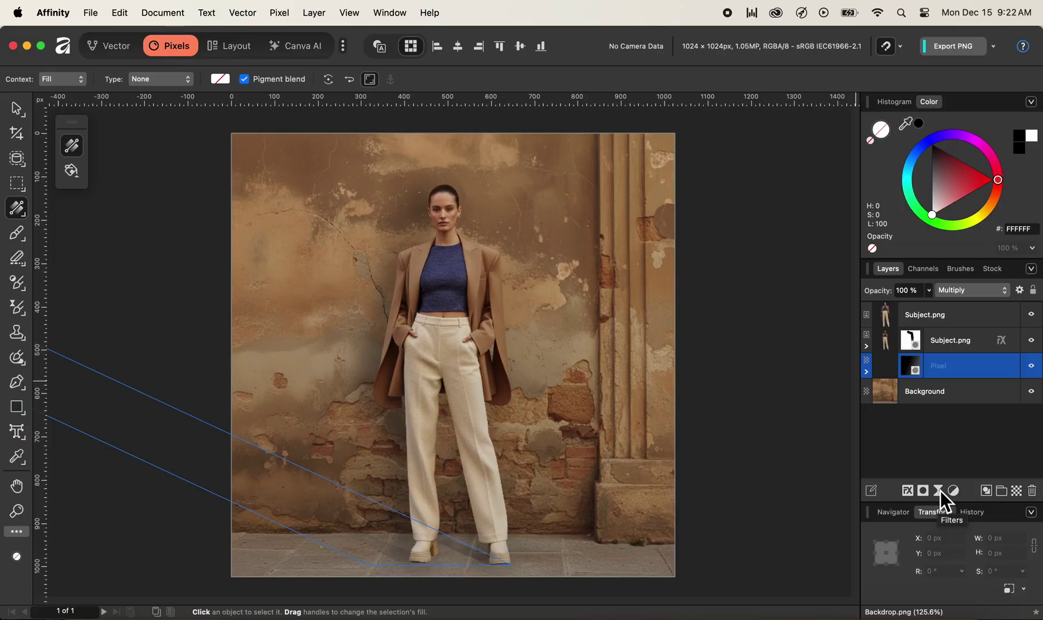
Apply a live Gaussian Blur to the shadow layer and increase its radius to soften the shadow's edges
click(939, 491)
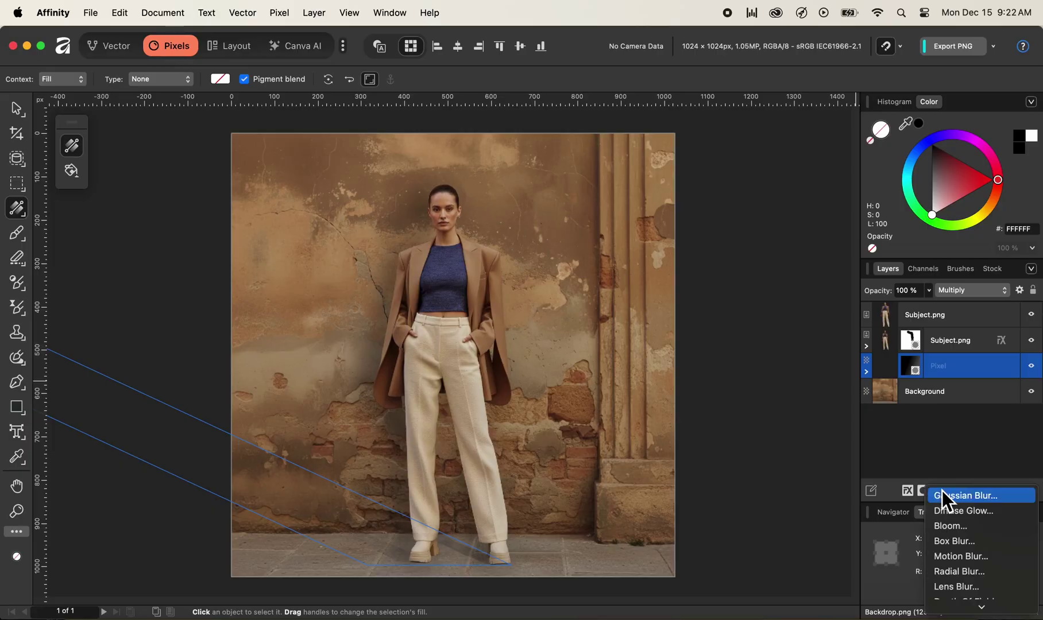
click(972, 497)
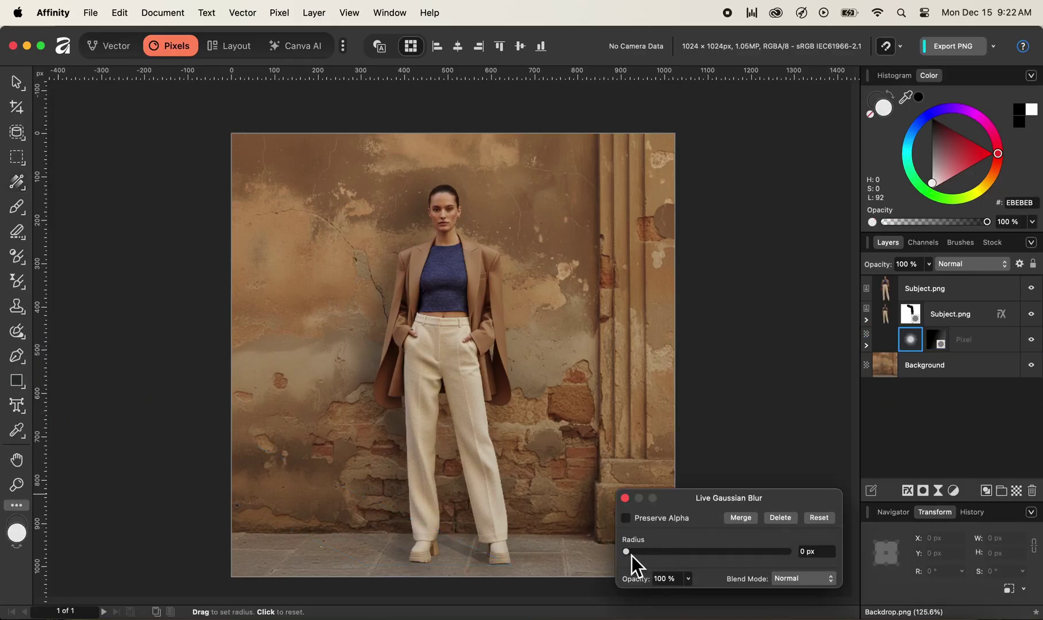
drag(630, 556, 692, 555)
click(626, 498)
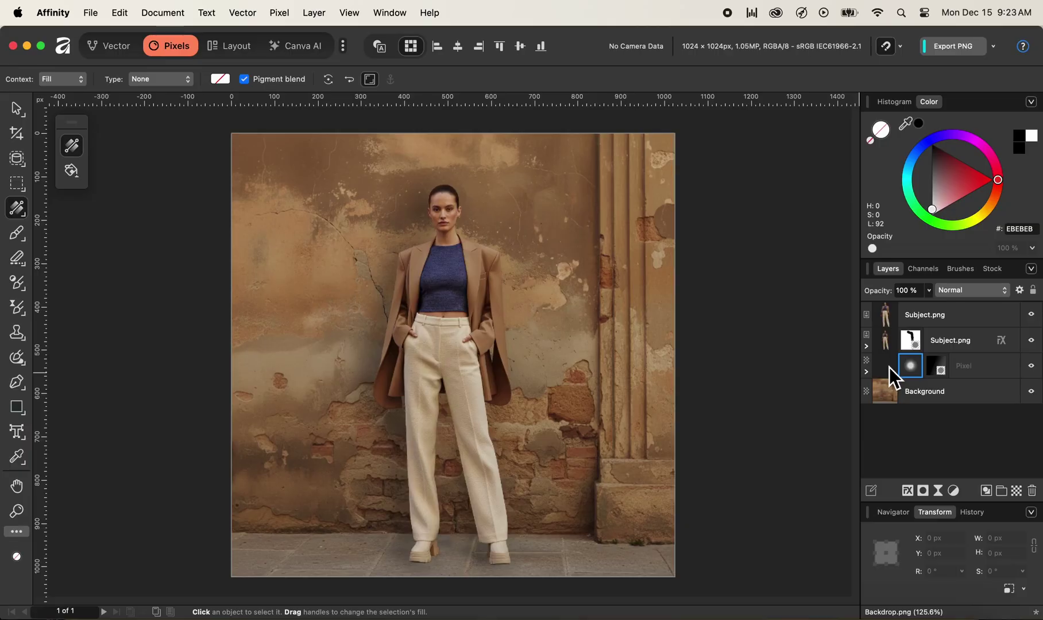
Duplicate the blurred shadow layer and delete the gradient mask from the upper copy
click(978, 370)
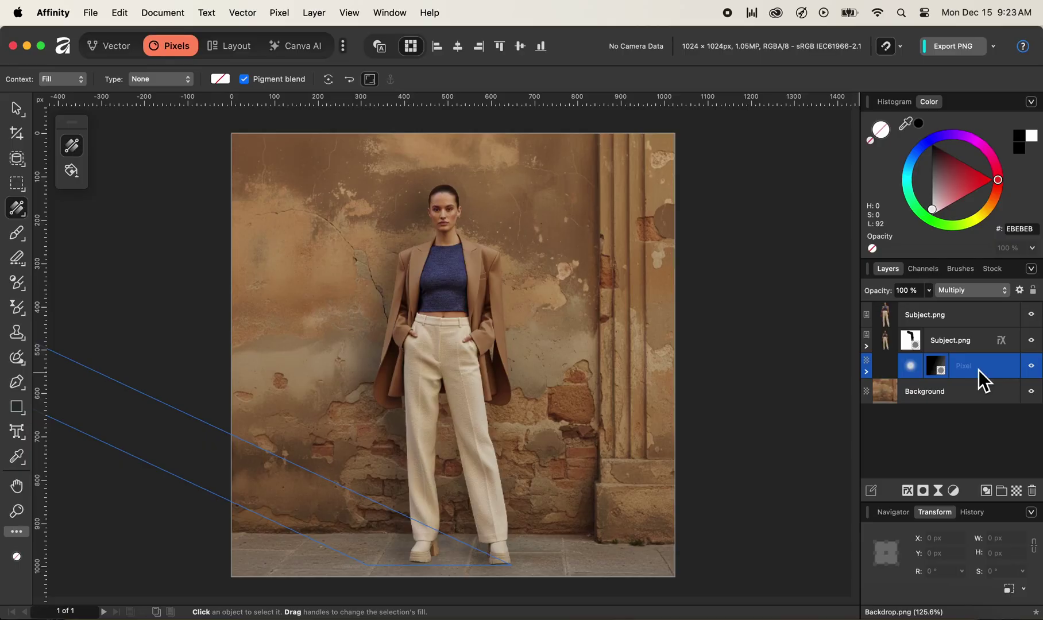
key(super+j)
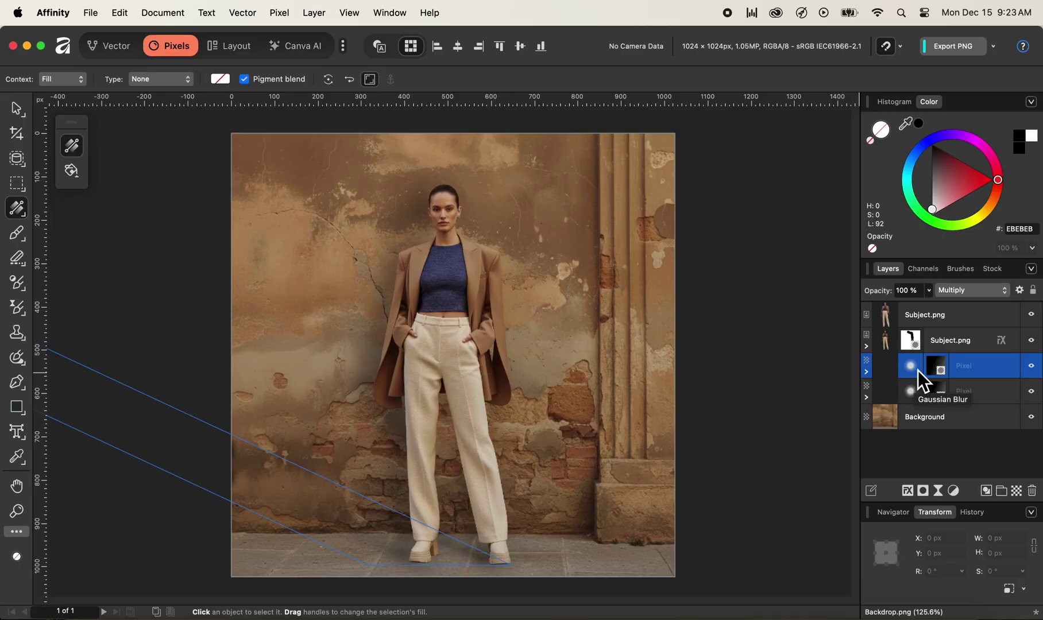
click(938, 371)
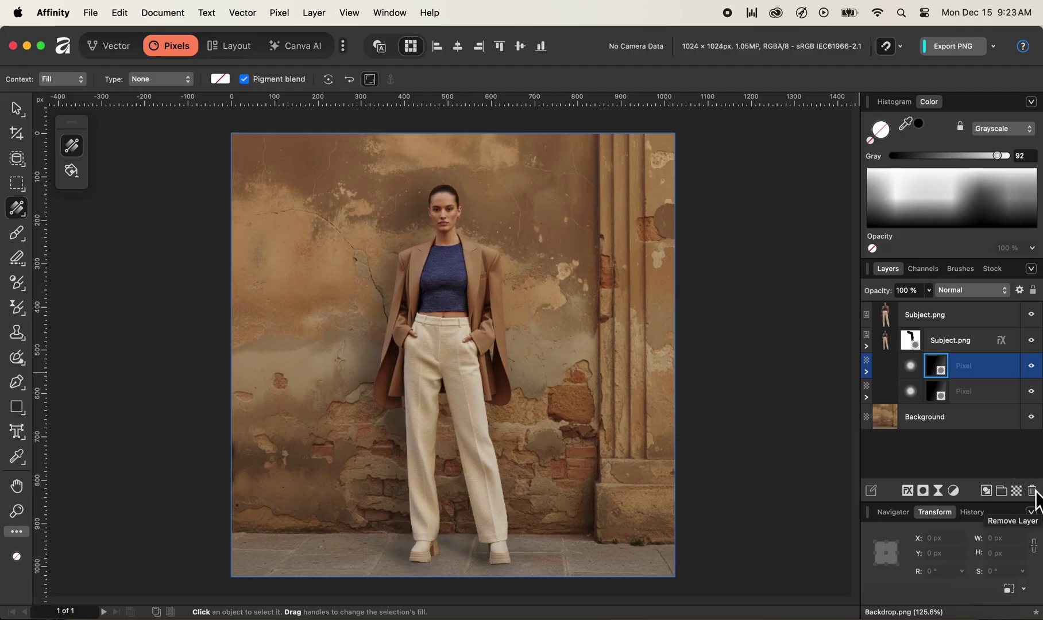
click(913, 368)
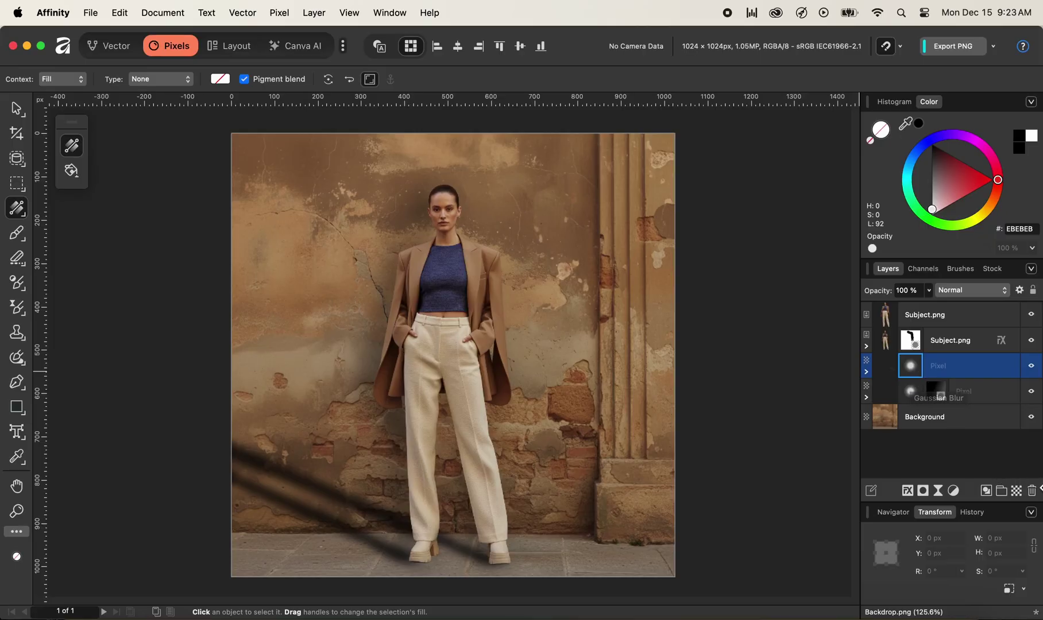
Delete the Gaussian Blur from the upper shadow copy and straighten it behind the subject with shear 0° and Y position 999 px
click(1032, 491)
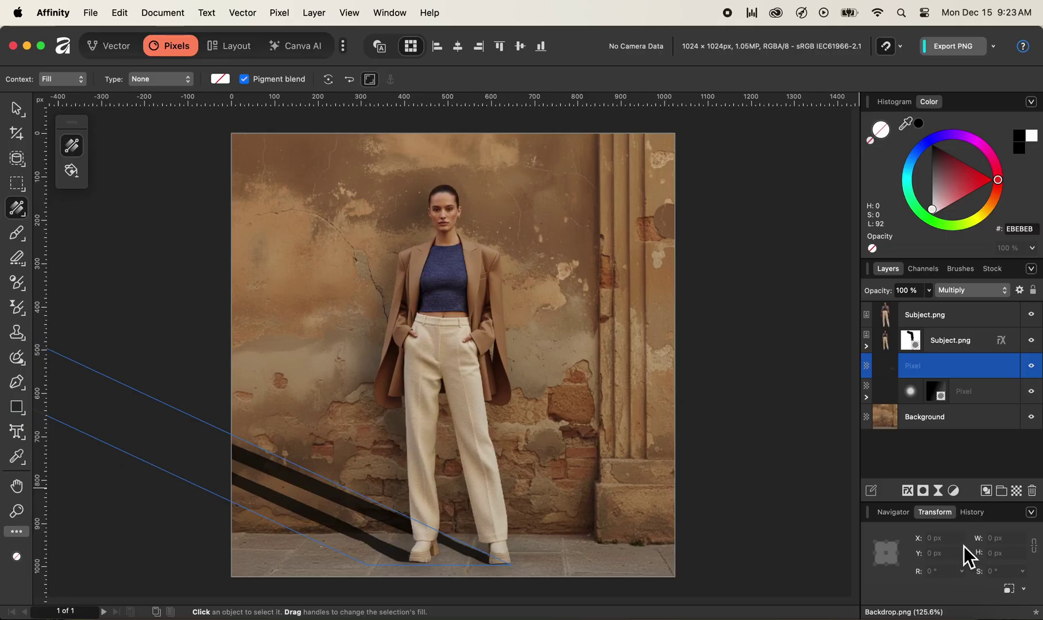
click(18, 109)
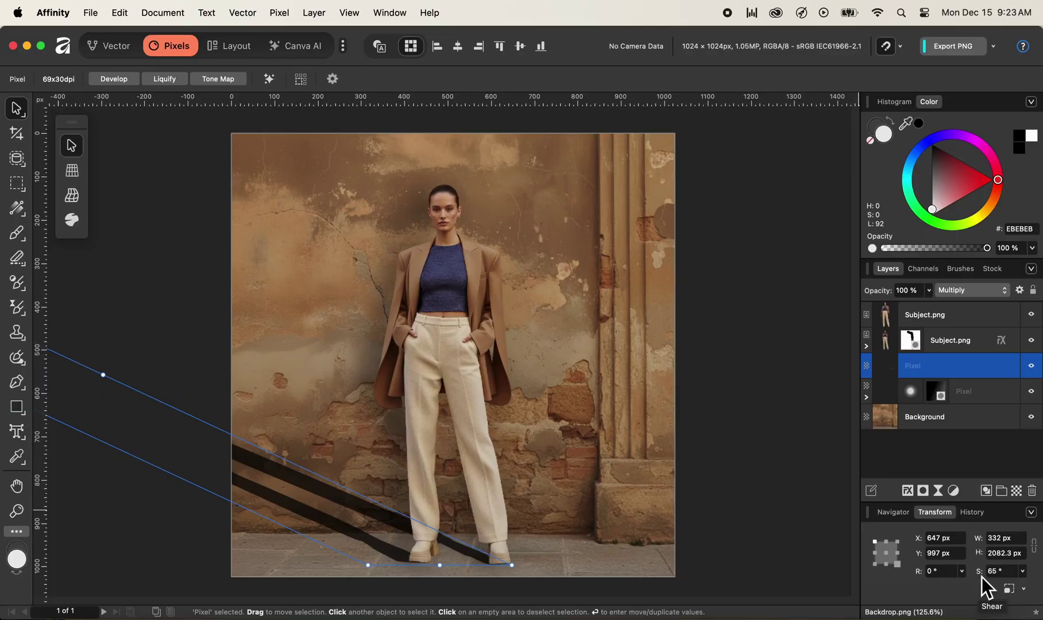
drag(982, 576, 936, 580)
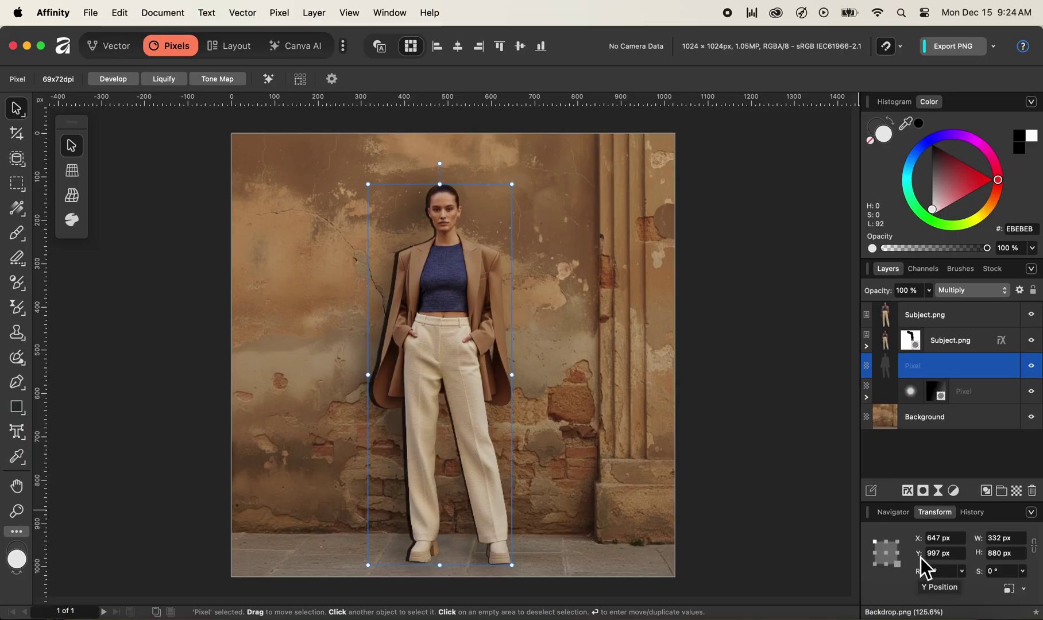
drag(920, 558, 923, 559)
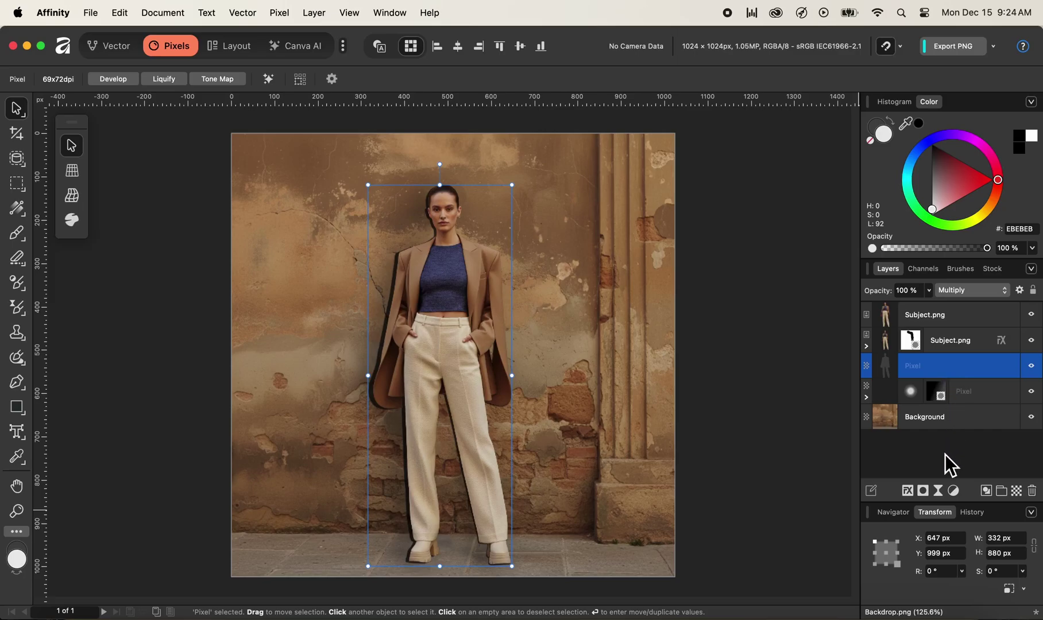
Apply a live Gaussian Blur with a 7 px radius to the upright shadow layer
click(940, 492)
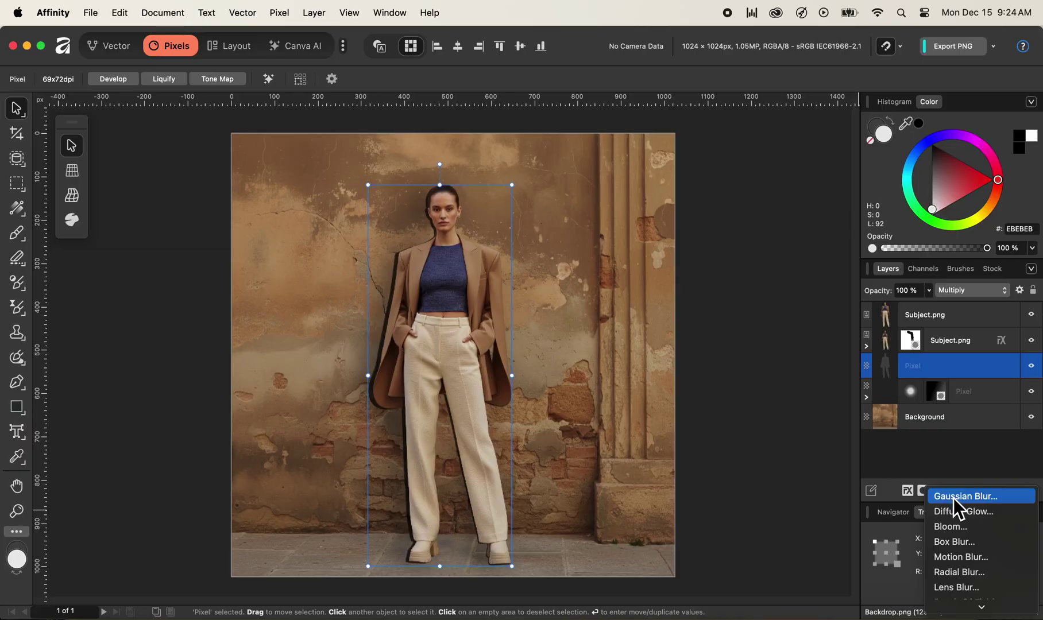
click(955, 497)
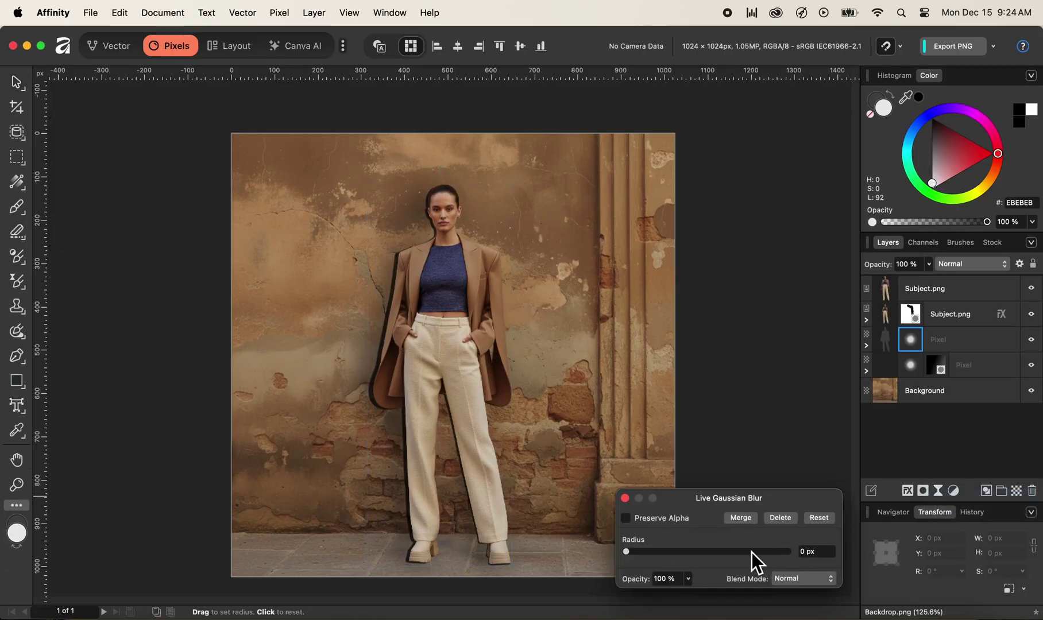
drag(631, 555, 688, 556)
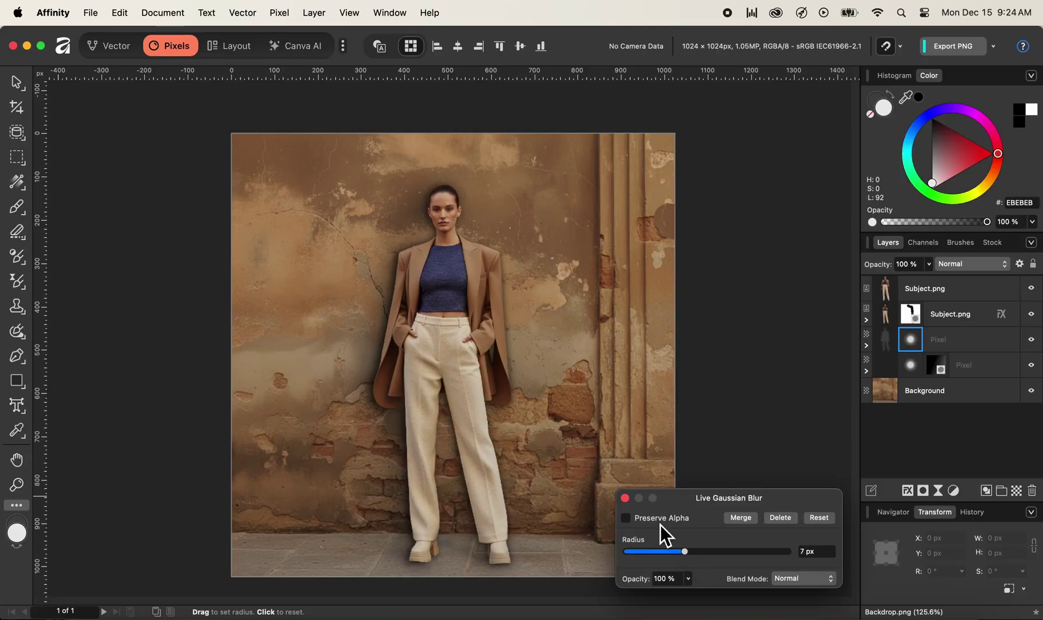
click(625, 499)
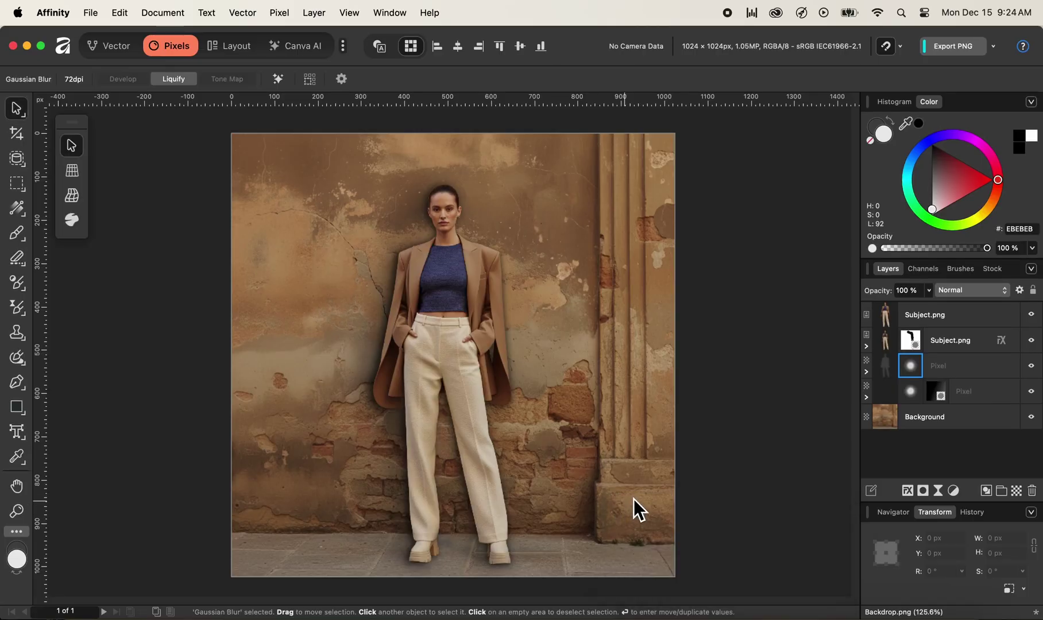
Set the upright shadow's Gaussian Blur filter to Multiply blend mode, try a lower filter opacity, and restore it to 100%
click(968, 290)
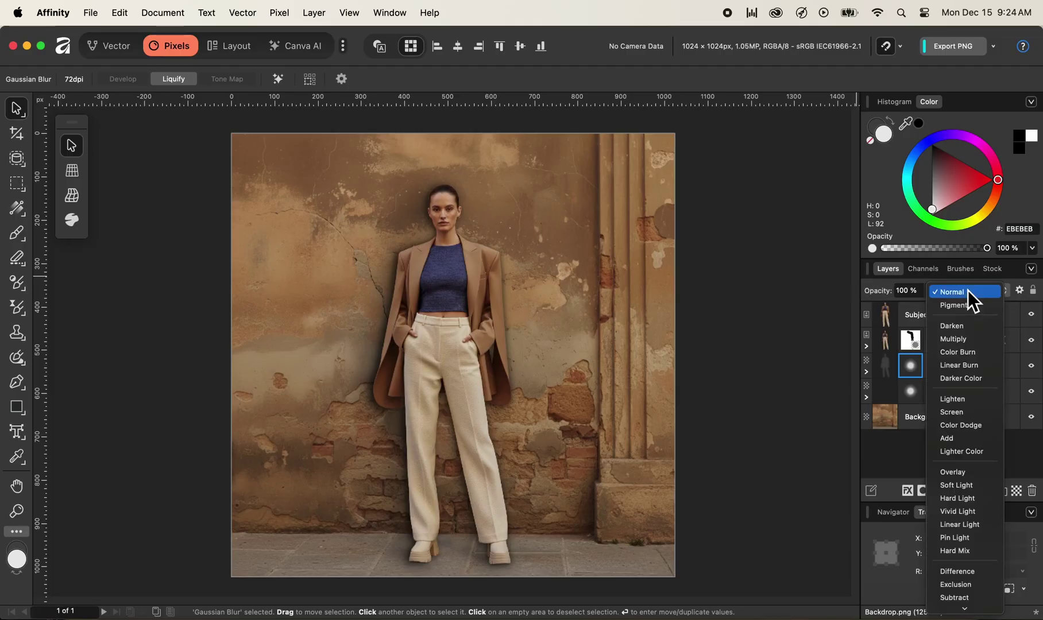
click(962, 339)
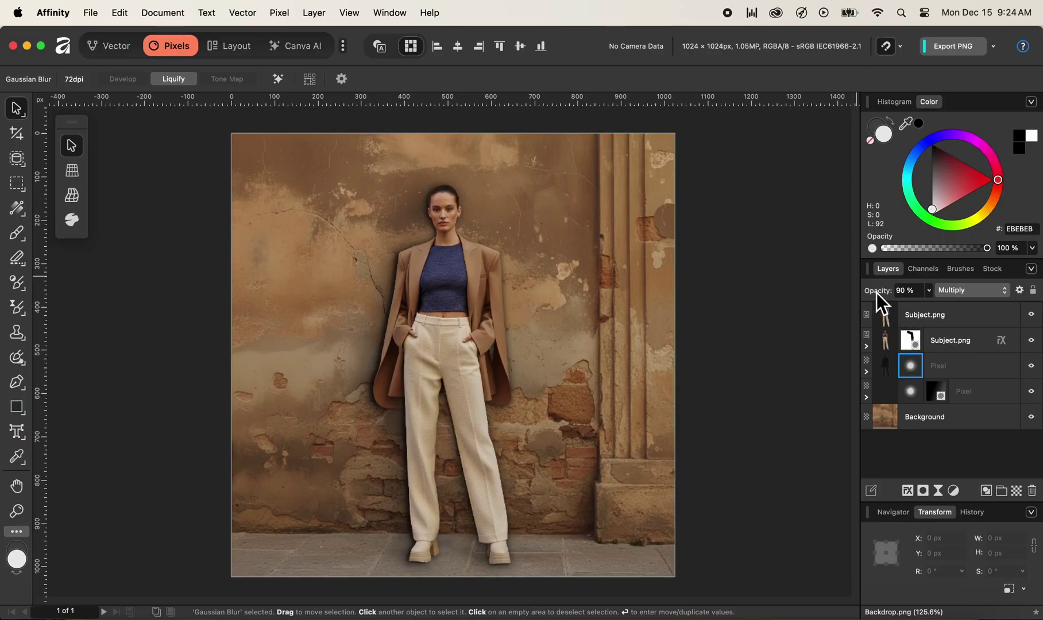
drag(877, 292, 823, 296)
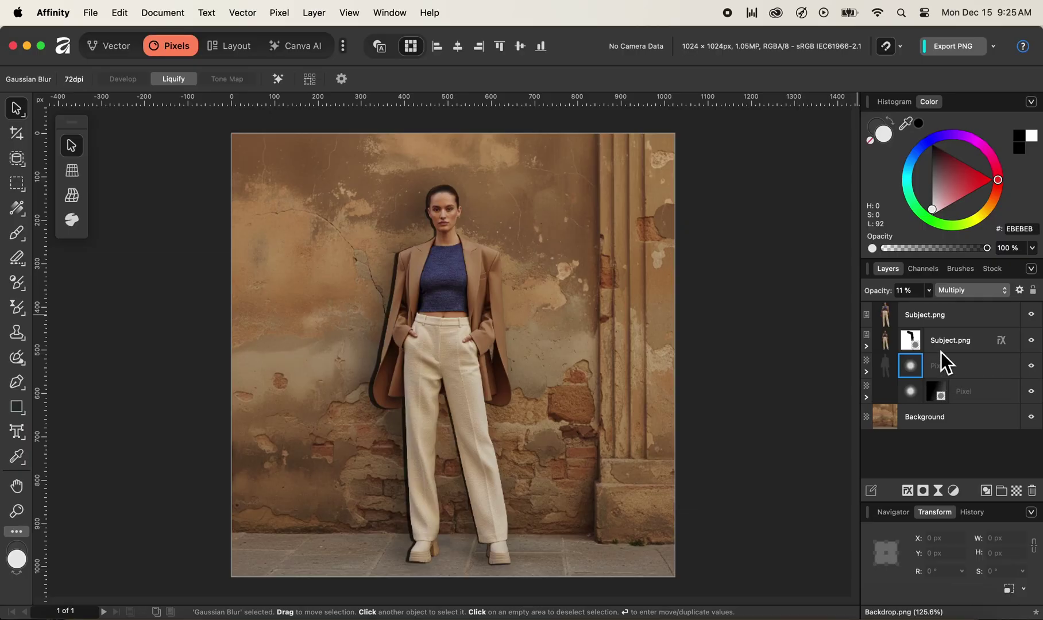
drag(889, 294, 954, 294)
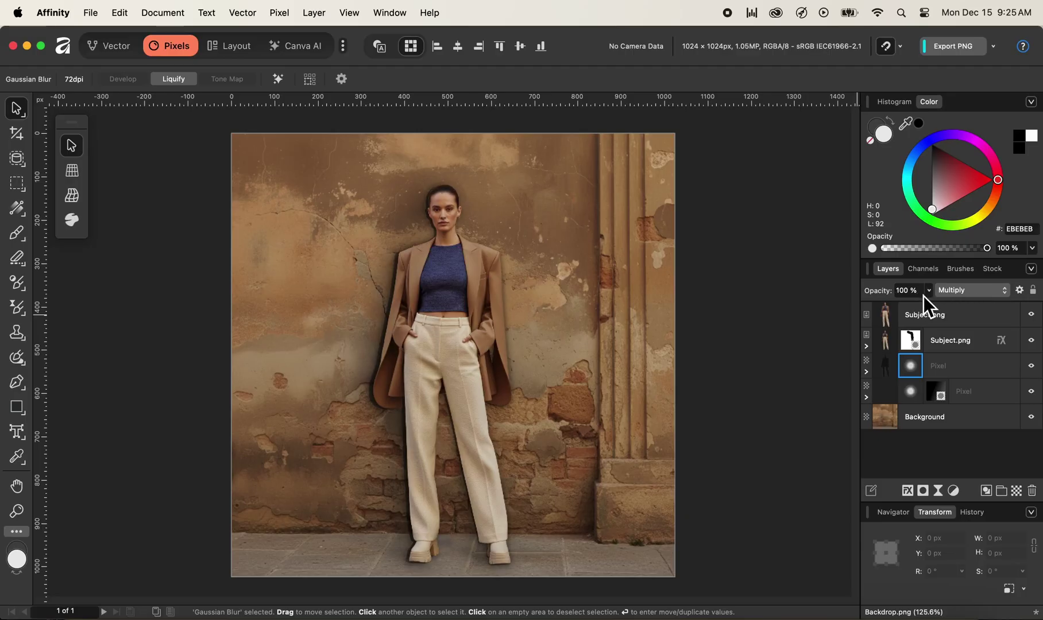
Lower the upright shadow pixel layer's own opacity to 22% and deselect it
click(889, 369)
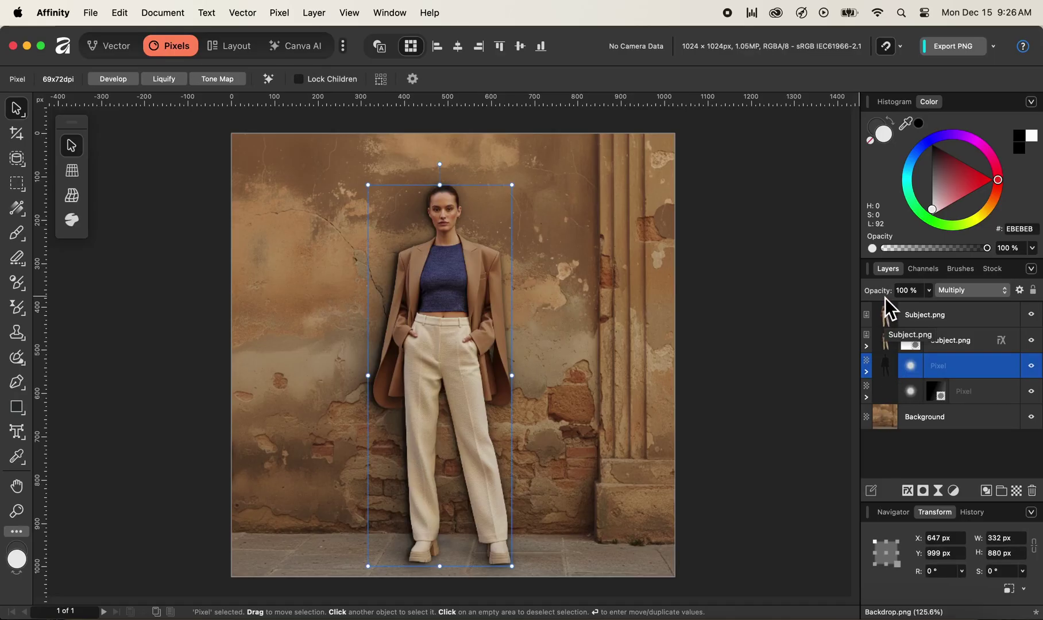
key(9)
drag(876, 295, 834, 296)
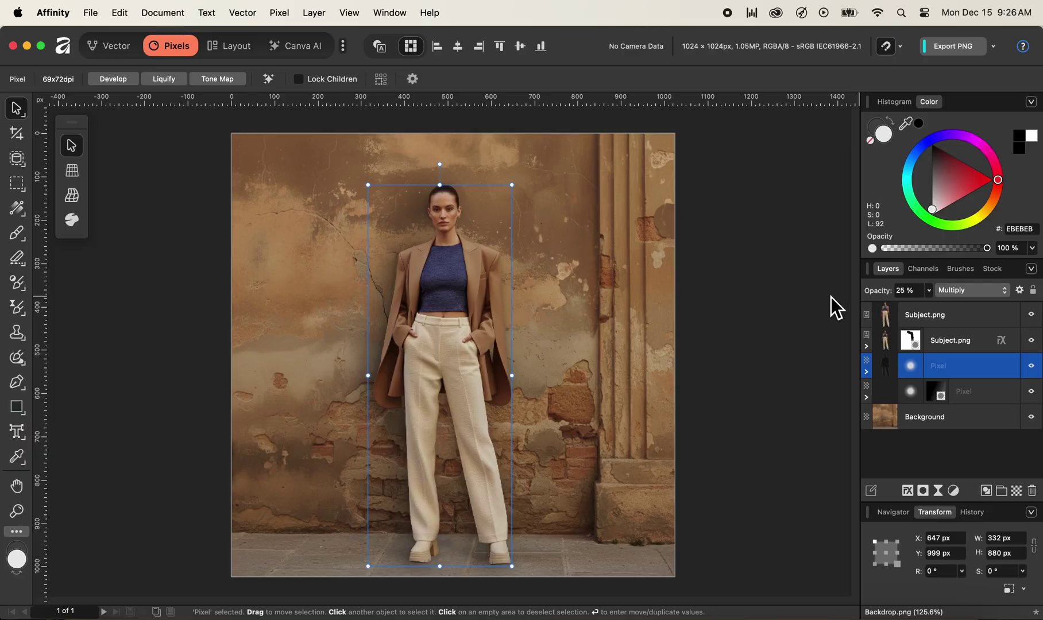
drag(830, 297, 828, 296)
click(802, 327)
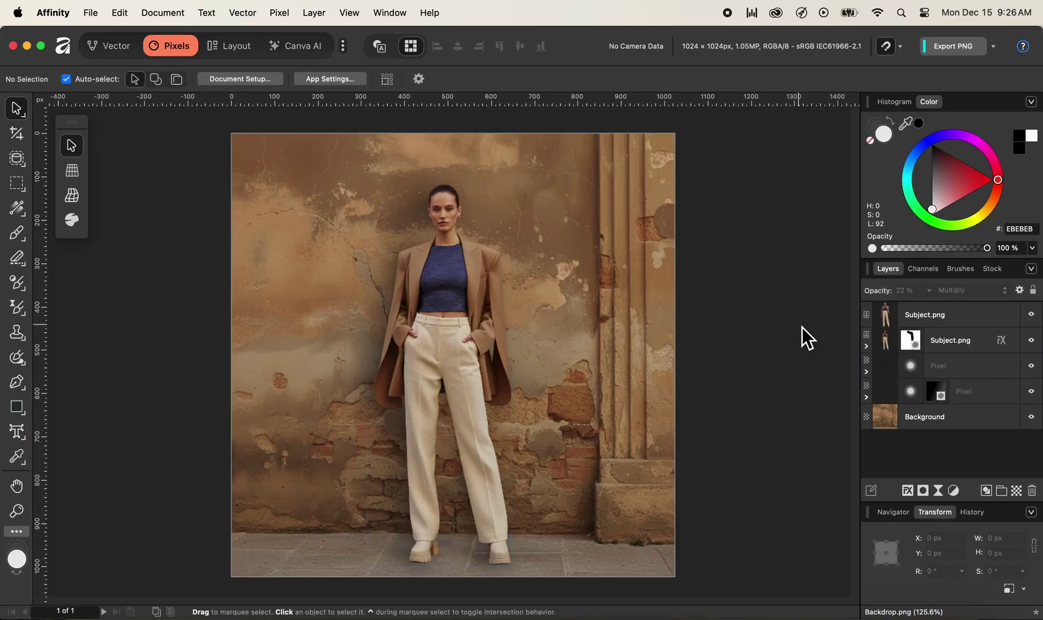